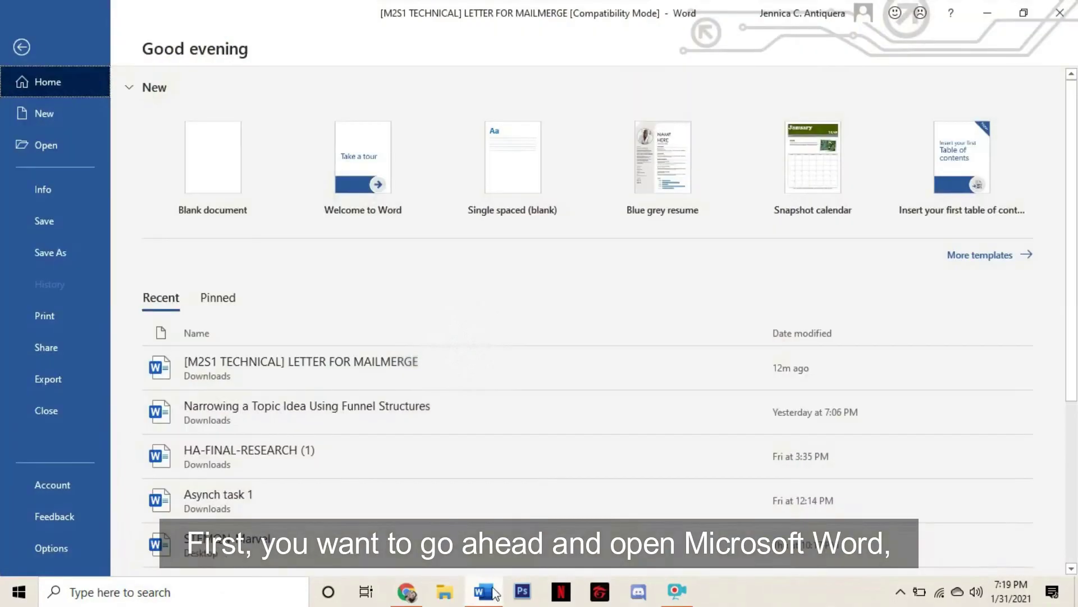
{"action": "left_click", "coordinate": [364, 373]}
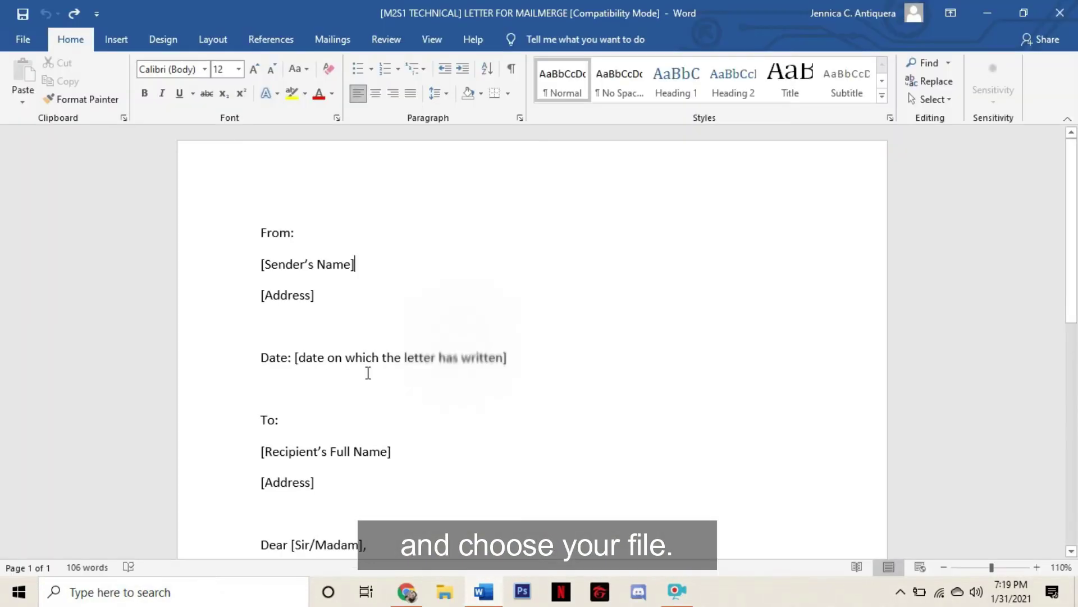
{"action": "scroll", "coordinate": [452, 245], "scroll_direction": "down", "scroll_amount": 10}
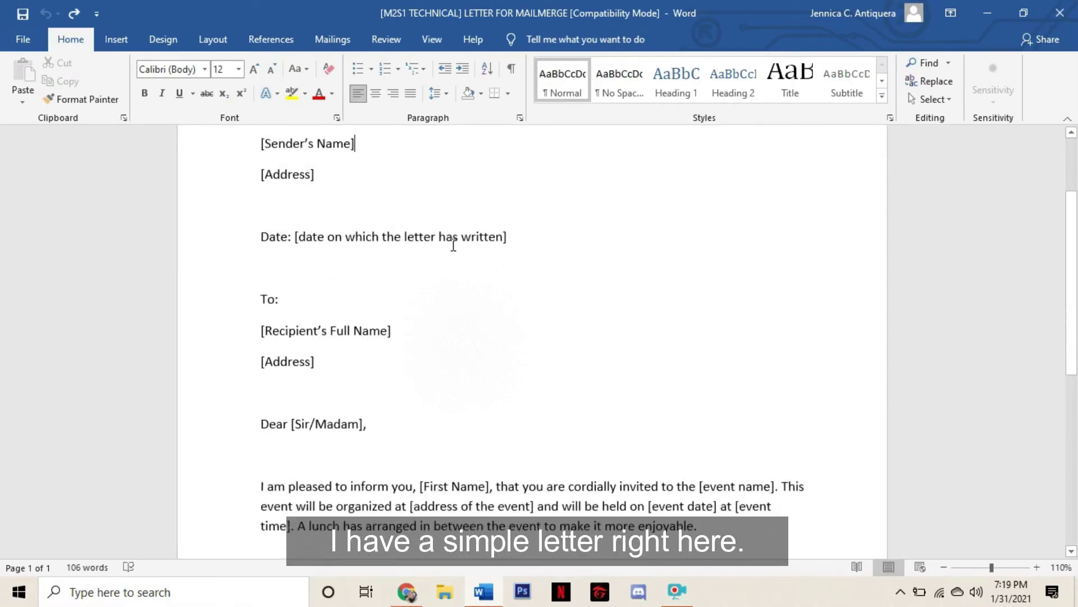
{"action": "scroll", "coordinate": [453, 246], "scroll_direction": "down", "scroll_amount": 1}
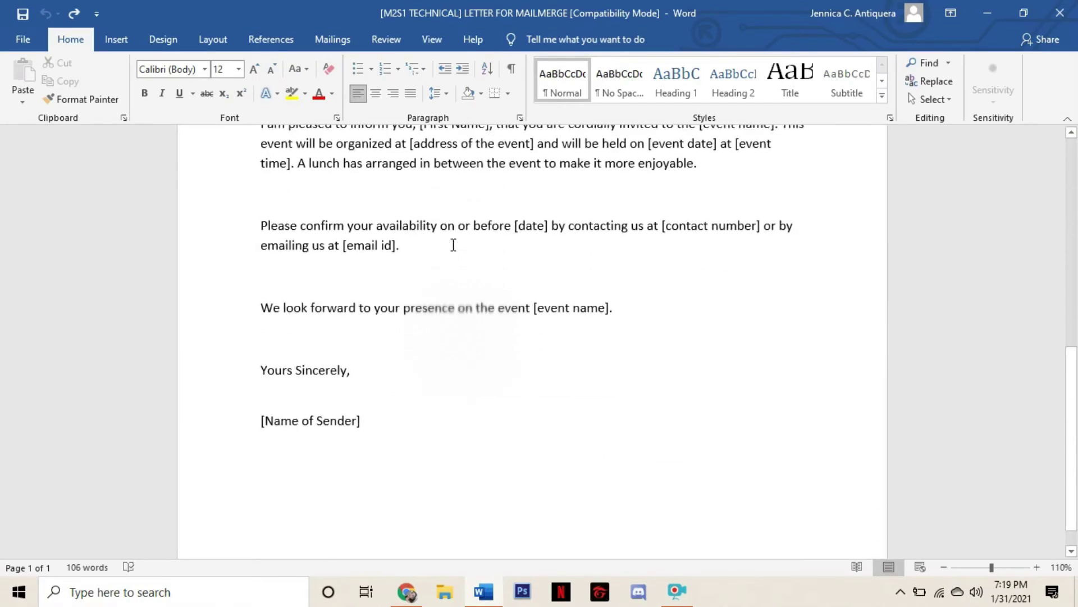
{"action": "scroll", "coordinate": [454, 245], "scroll_direction": "up", "scroll_amount": 10}
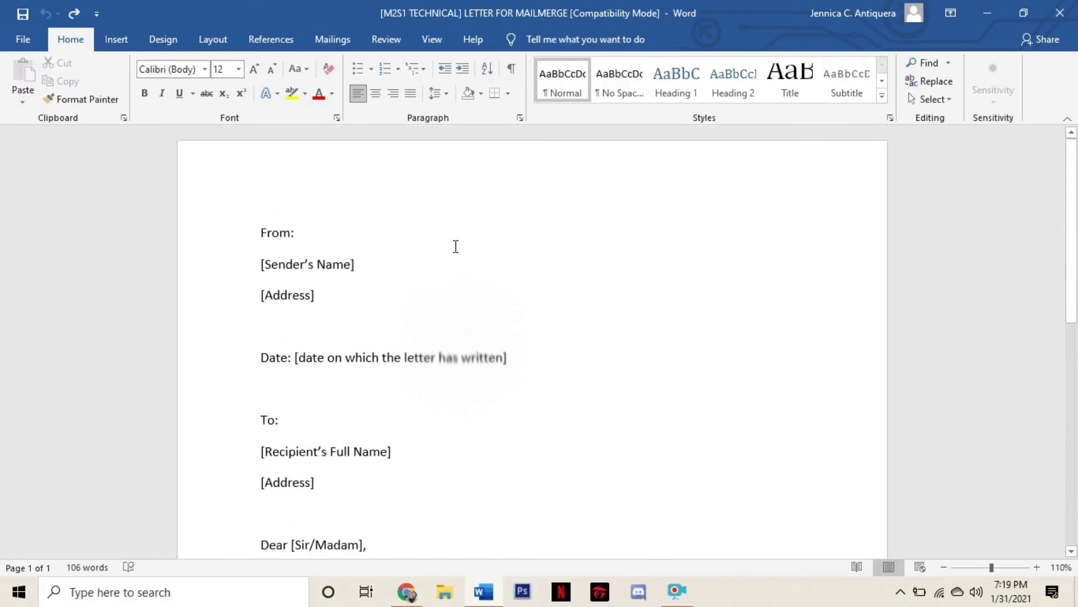
Replace the sender's name and address placeholders with the sender's name and city
{"action": "left_click", "coordinate": [256, 261]}
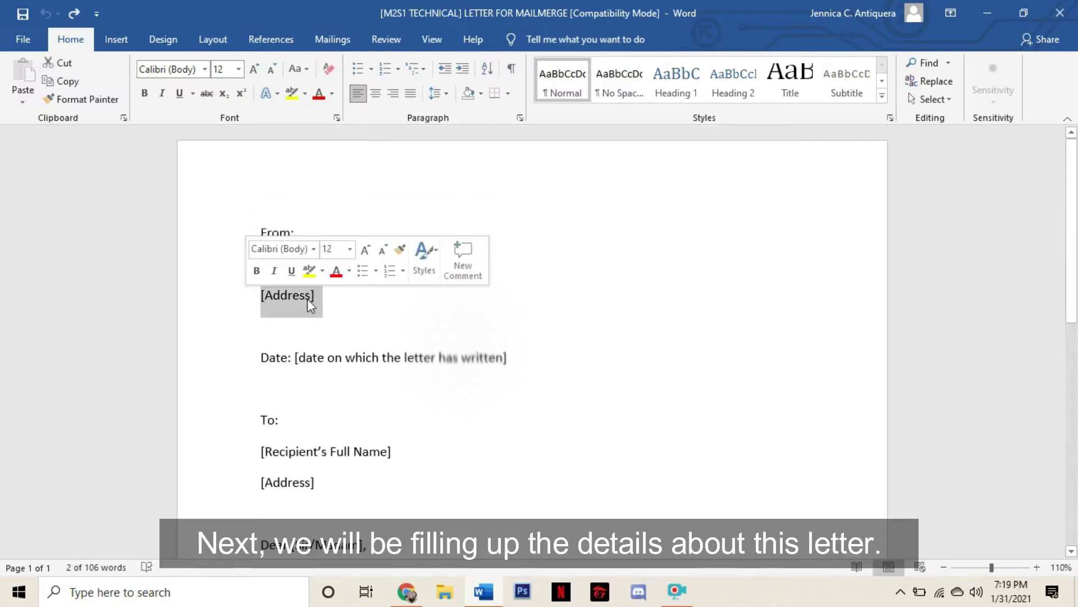
{"action": "left_click", "coordinate": [372, 295]}
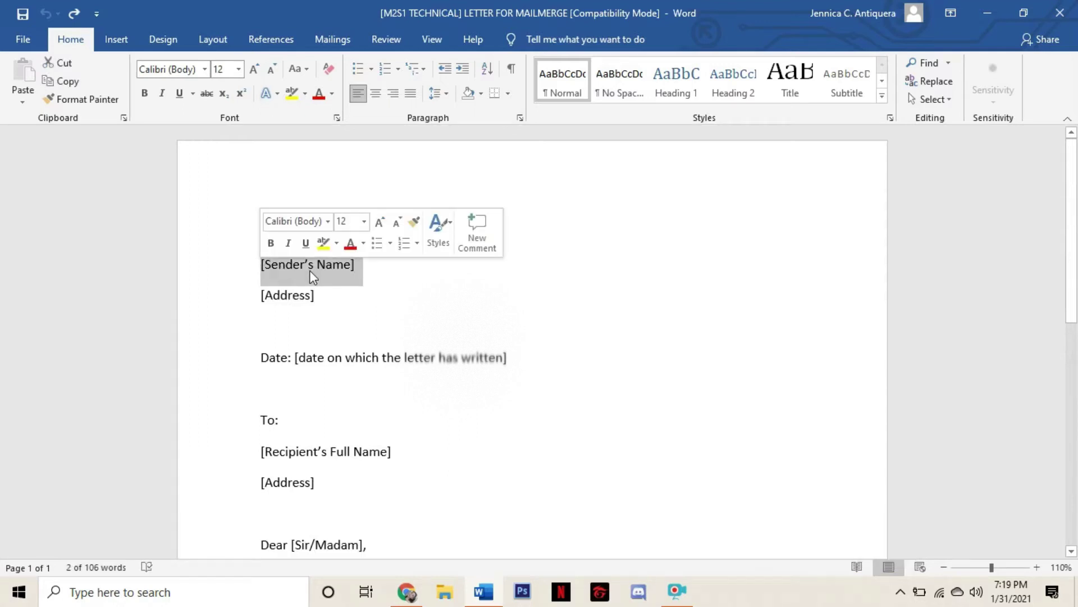
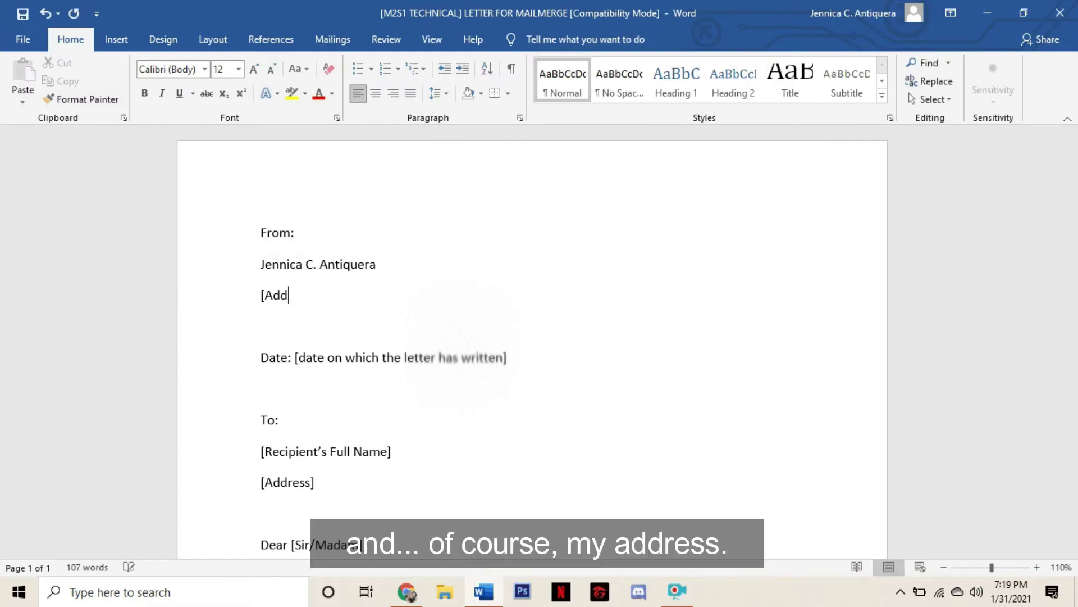
{"action": "type", "text": "Dasmariñas City, Cavite"}
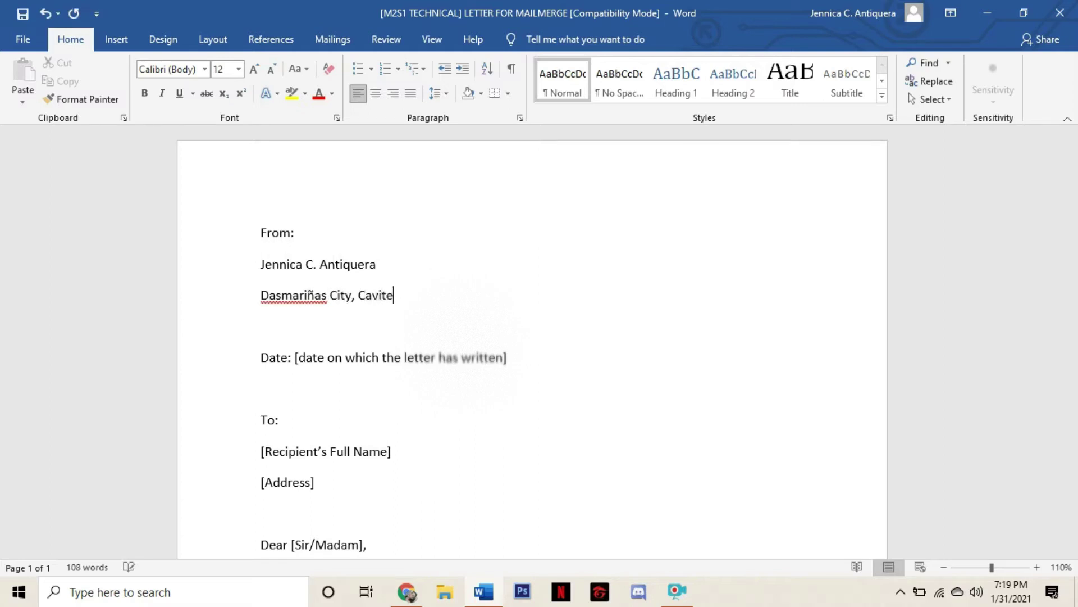
Replace the date placeholder with January 31, 2021
{"action": "scroll", "coordinate": [457, 296], "scroll_direction": "down", "scroll_amount": 1}
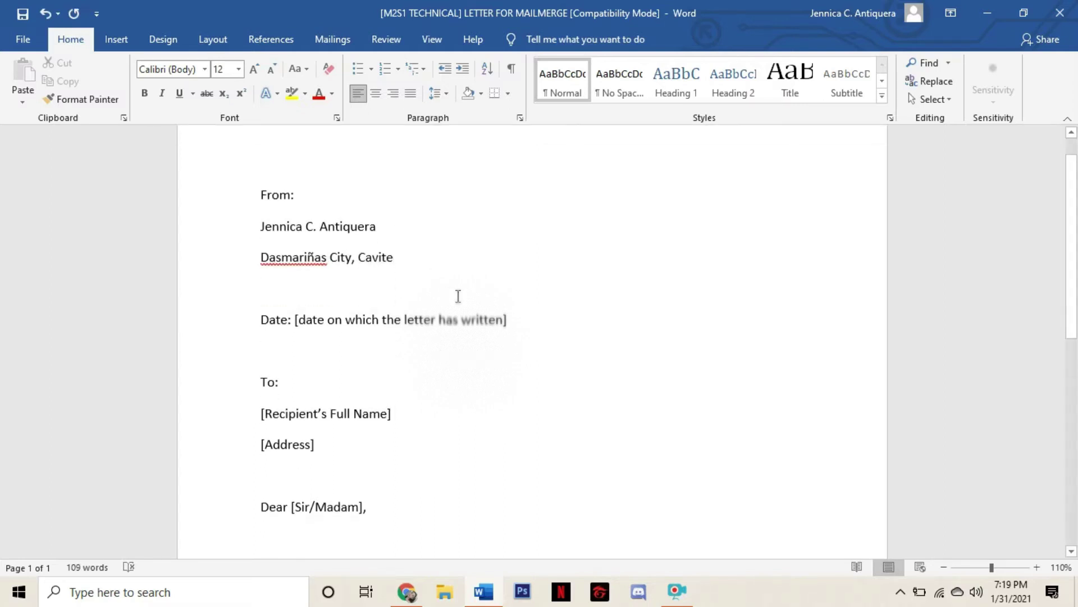
{"action": "key", "text": "Down"}
{"action": "key", "text": "Down"}
{"action": "key", "text": "End"}
{"action": "key", "text": "BackSpace"}
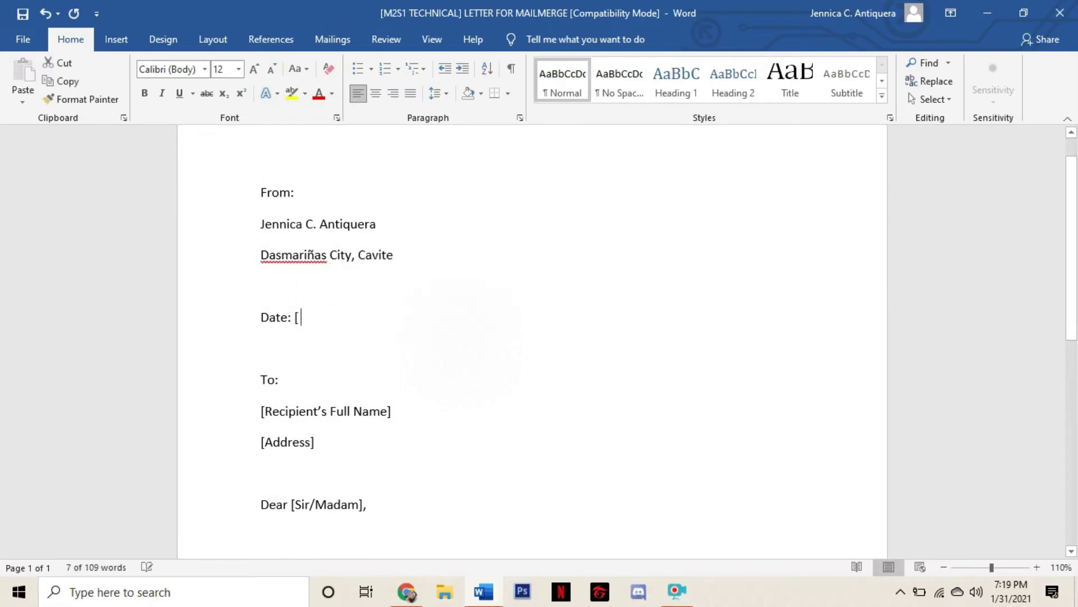
{"action": "type", "text": "January 31, 2021"}
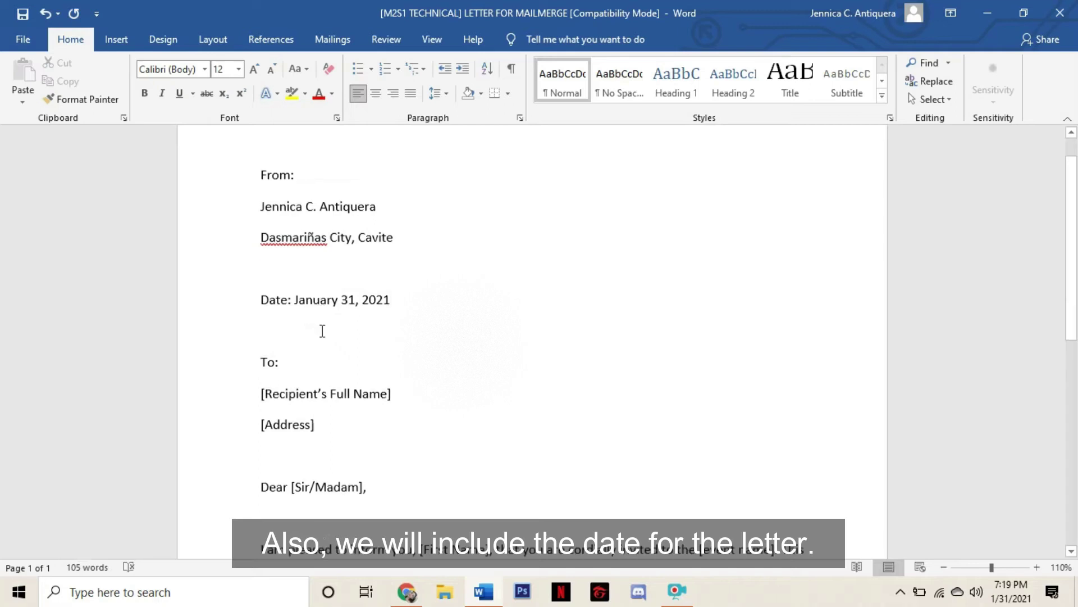
{"action": "scroll", "coordinate": [320, 330], "scroll_direction": "down", "scroll_amount": 3}
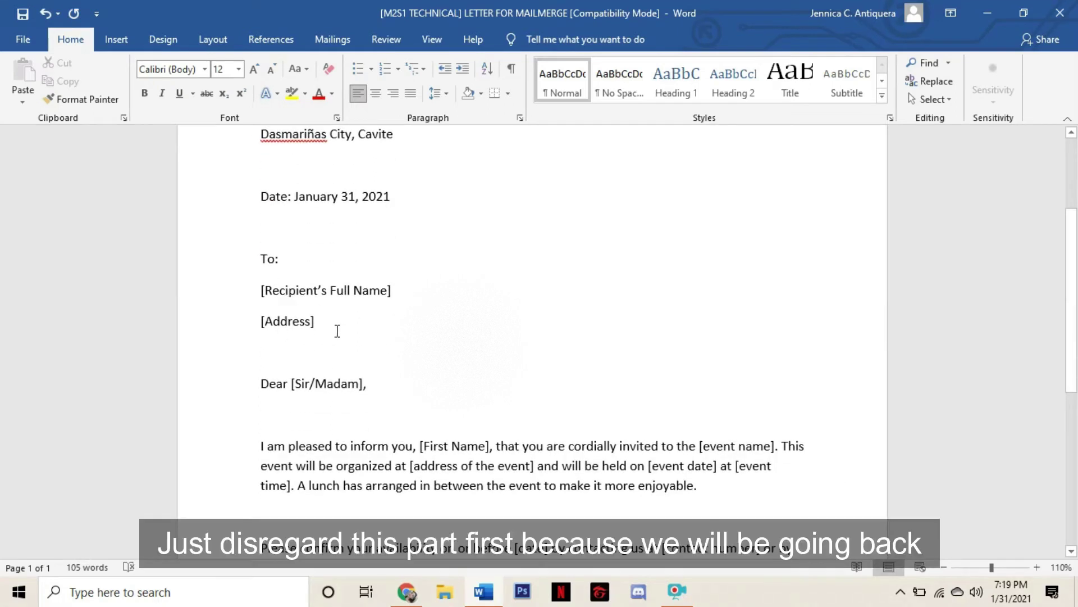
{"action": "scroll", "coordinate": [391, 327], "scroll_direction": "down", "scroll_amount": 2}
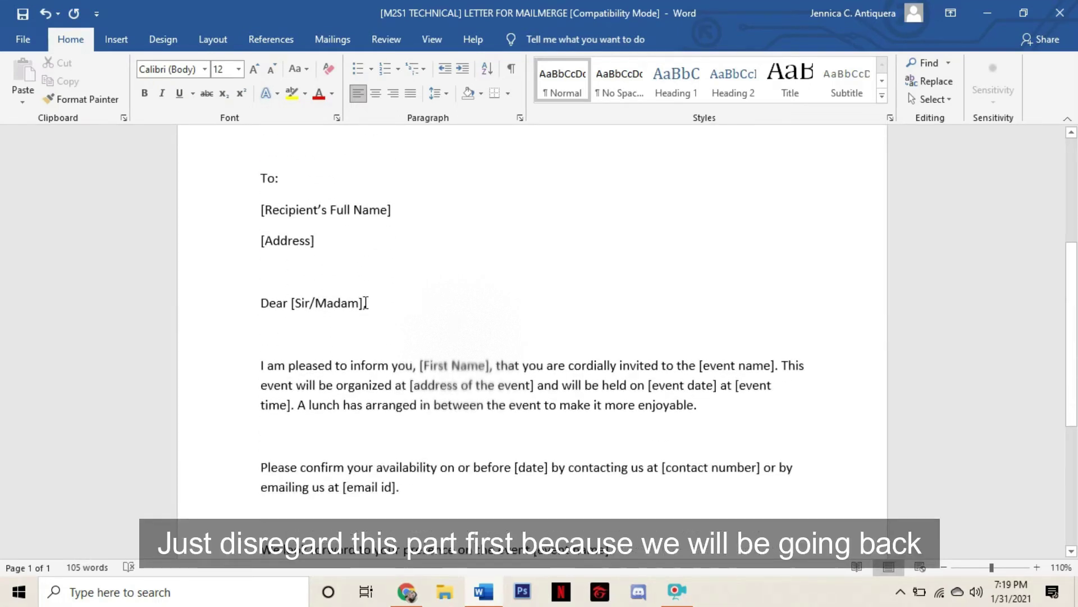
Replace the contact number placeholder with the phone number, area code in parentheses
{"action": "scroll", "coordinate": [515, 332], "scroll_direction": "down", "scroll_amount": 1}
{"action": "left_click", "coordinate": [491, 325]}
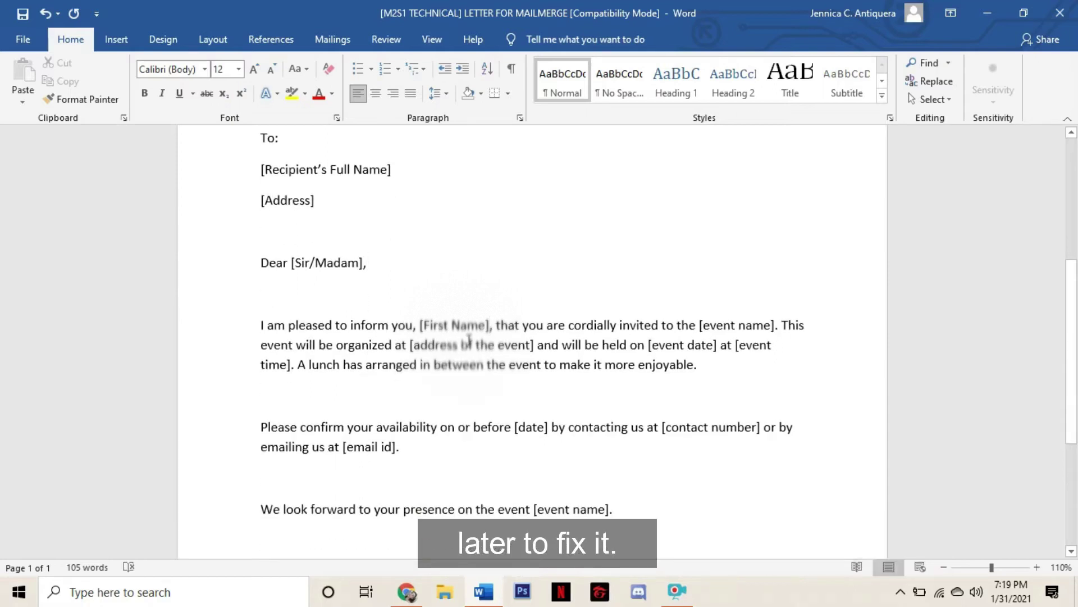
{"action": "scroll", "coordinate": [676, 344], "scroll_direction": "down", "scroll_amount": 2}
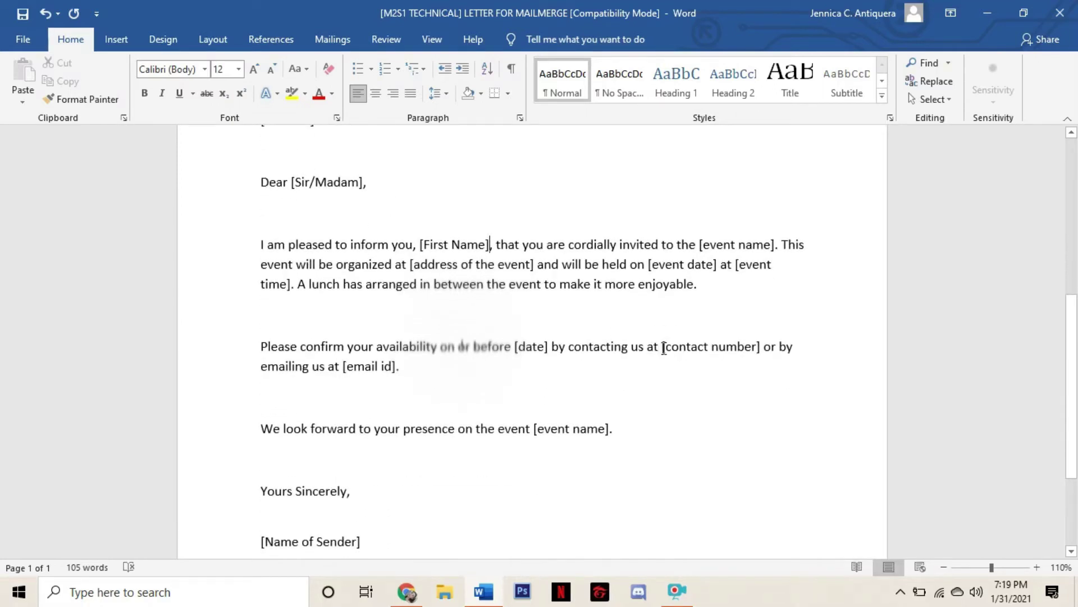
{"action": "key", "text": "Delete"}
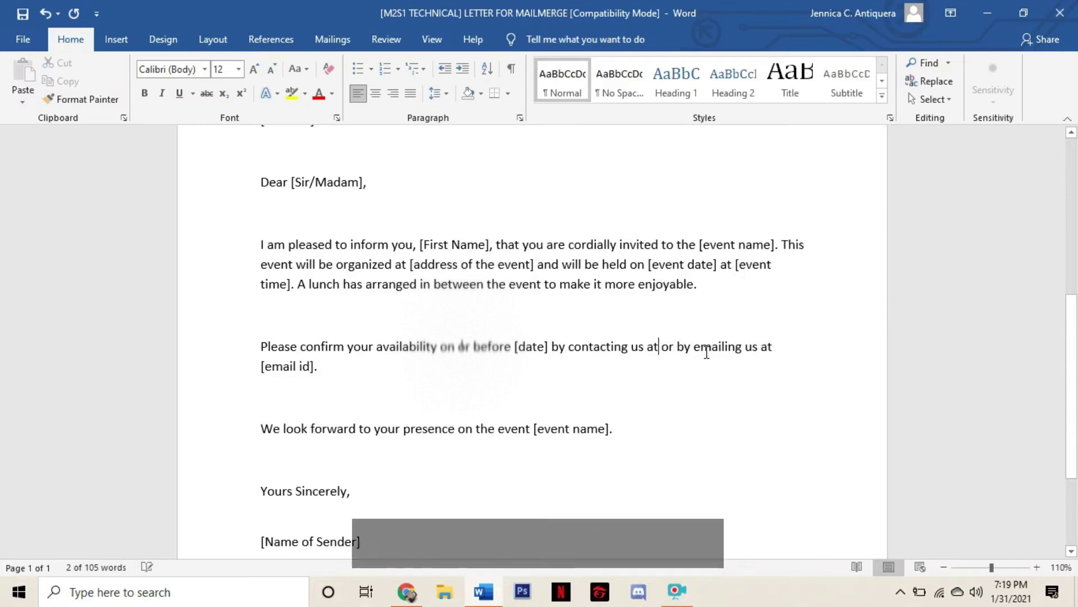
{"action": "type", "text": "()"}
{"action": "key", "text": "Left"}
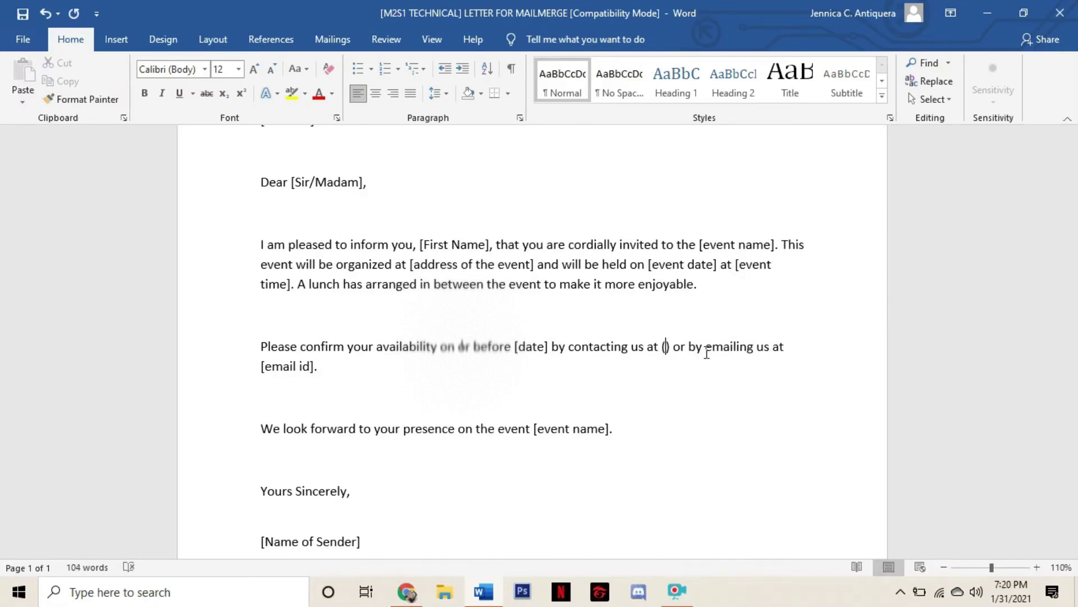
{"action": "type", "text": "123 4567"}
Replace the e-mail placeholder with the sender's e-mail address and sign with the sender's name
{"action": "scroll", "coordinate": [373, 330], "scroll_direction": "down", "scroll_amount": 2}
{"action": "left_click_drag", "start_coordinate": [343, 285], "coordinate": [398, 285]}
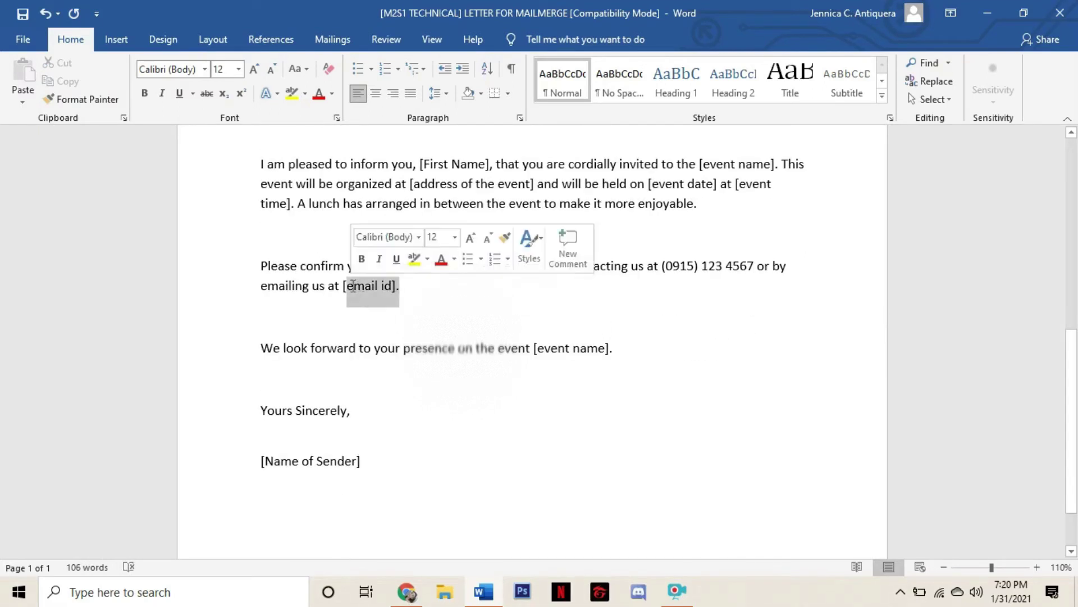
{"action": "key", "text": "BackSpace"}
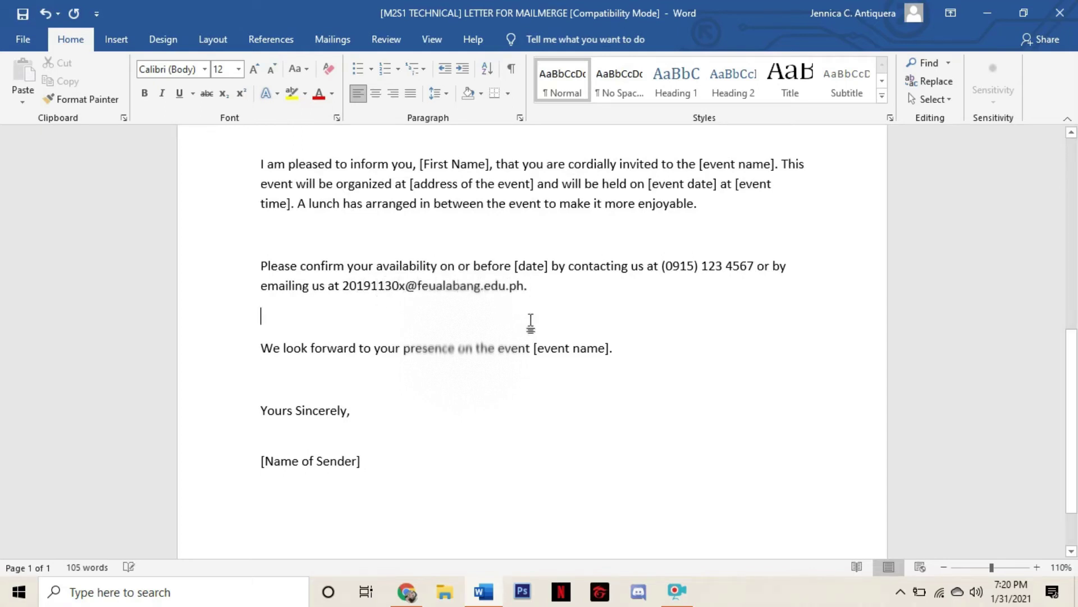
{"action": "scroll", "coordinate": [569, 332], "scroll_direction": "down", "scroll_amount": 1}
{"action": "scroll", "coordinate": [577, 360], "scroll_direction": "up", "scroll_amount": 3}
{"action": "scroll", "coordinate": [568, 364], "scroll_direction": "down", "scroll_amount": 4}
{"action": "scroll", "coordinate": [568, 364], "scroll_direction": "down", "scroll_amount": 1}
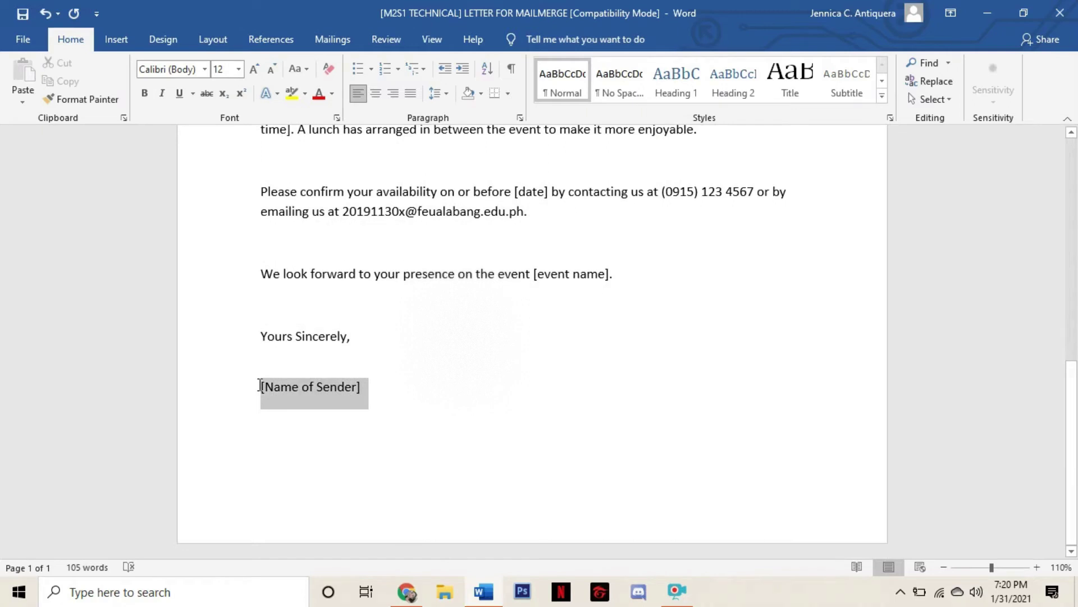
{"action": "type", "text": "Jennica"}
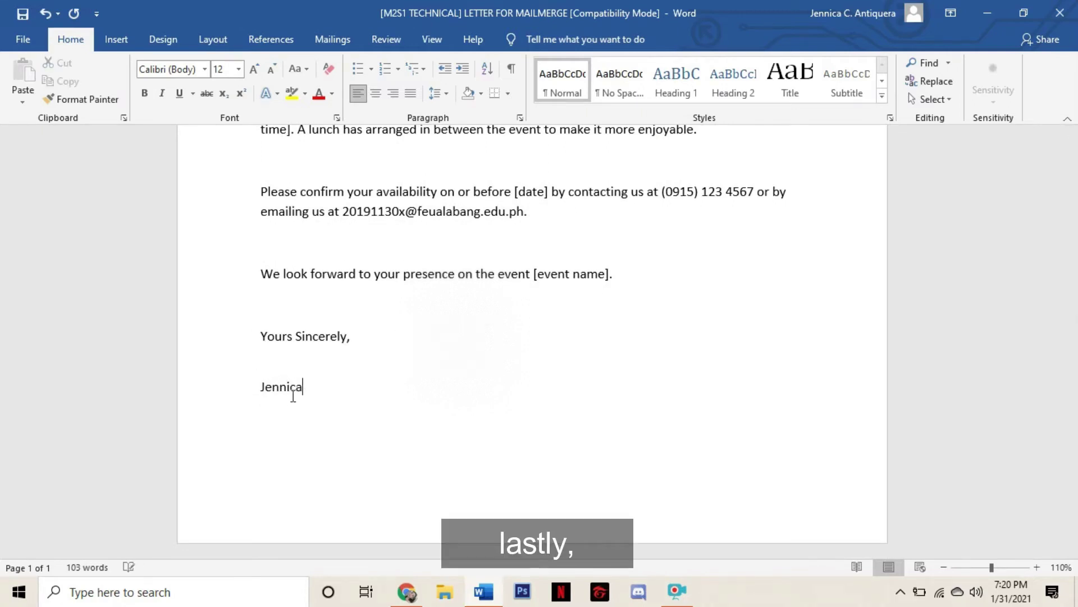
{"action": "scroll", "coordinate": [393, 376], "scroll_direction": "up", "scroll_amount": 10}
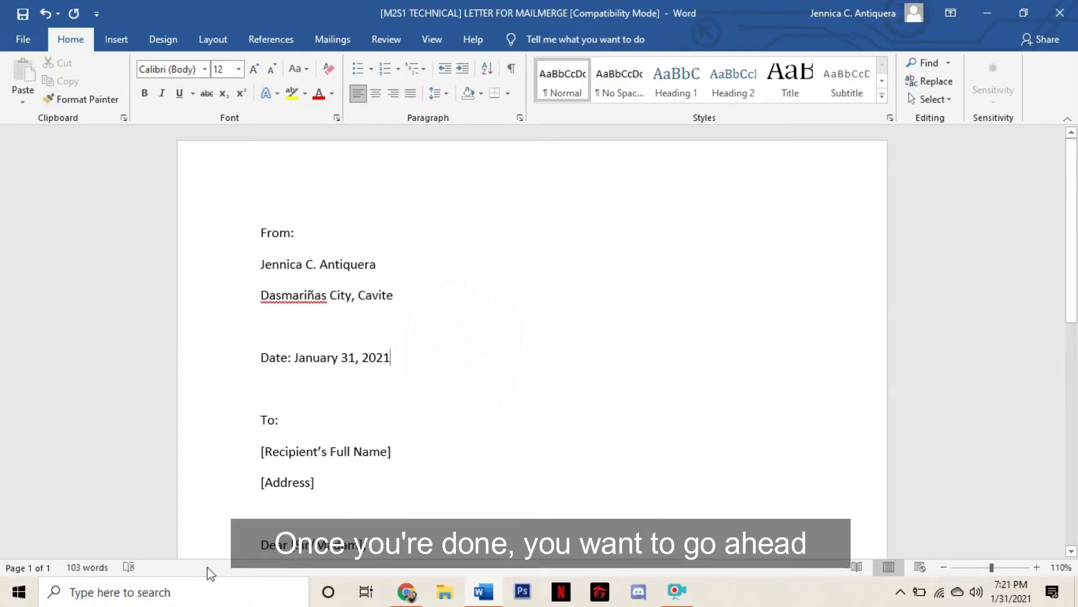
Launch Excel from Windows search and open the M2S1 TECHNICAL DATA BANK FOR MAIL MERGE workbook
{"action": "left_click", "coordinate": [176, 602]}
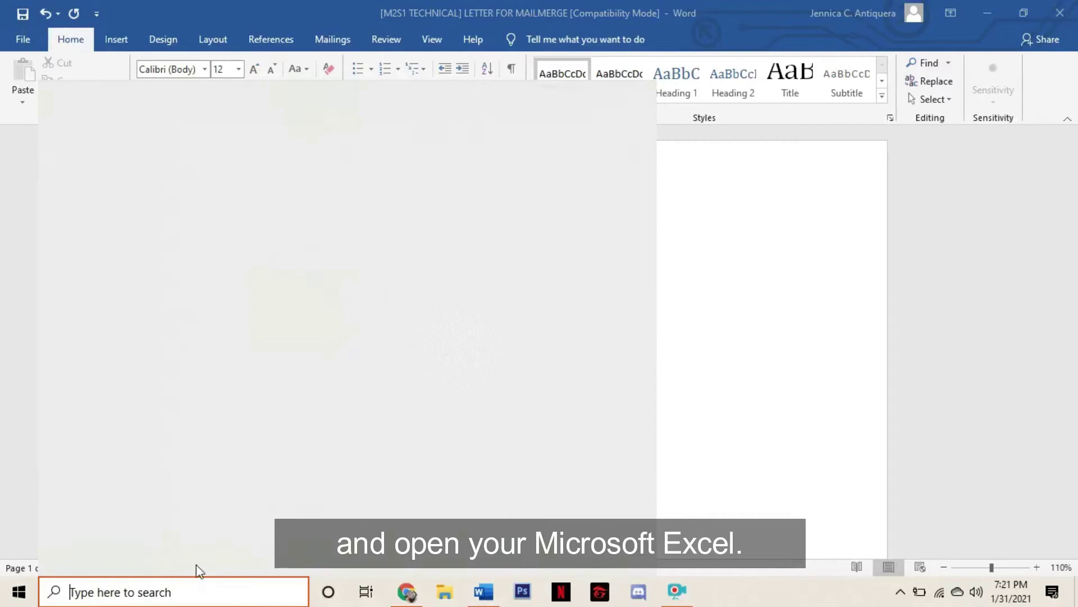
{"action": "left_click", "coordinate": [202, 318]}
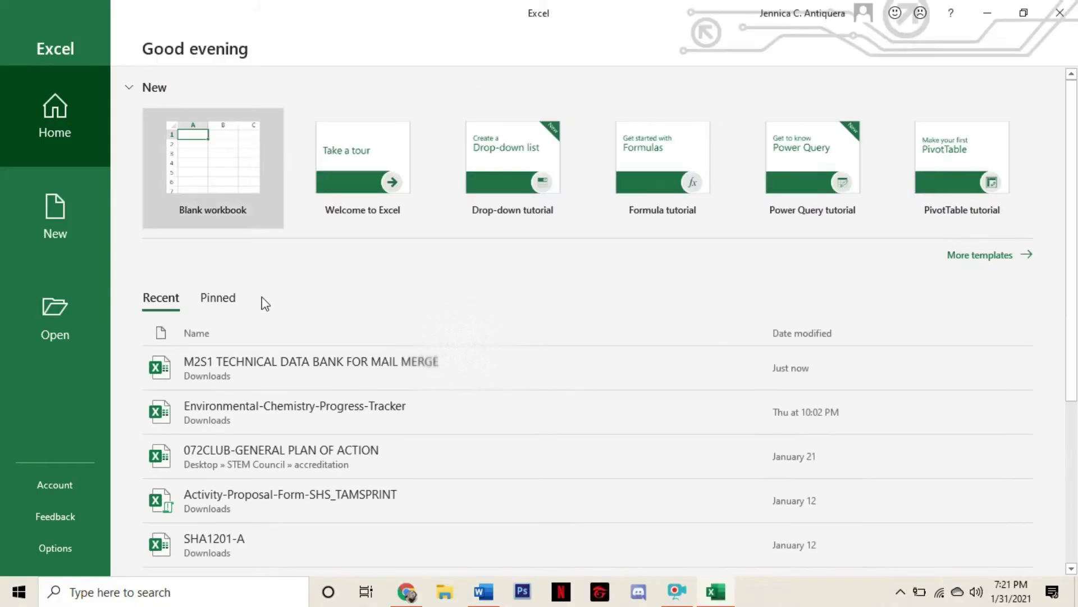
{"action": "left_click", "coordinate": [329, 380]}
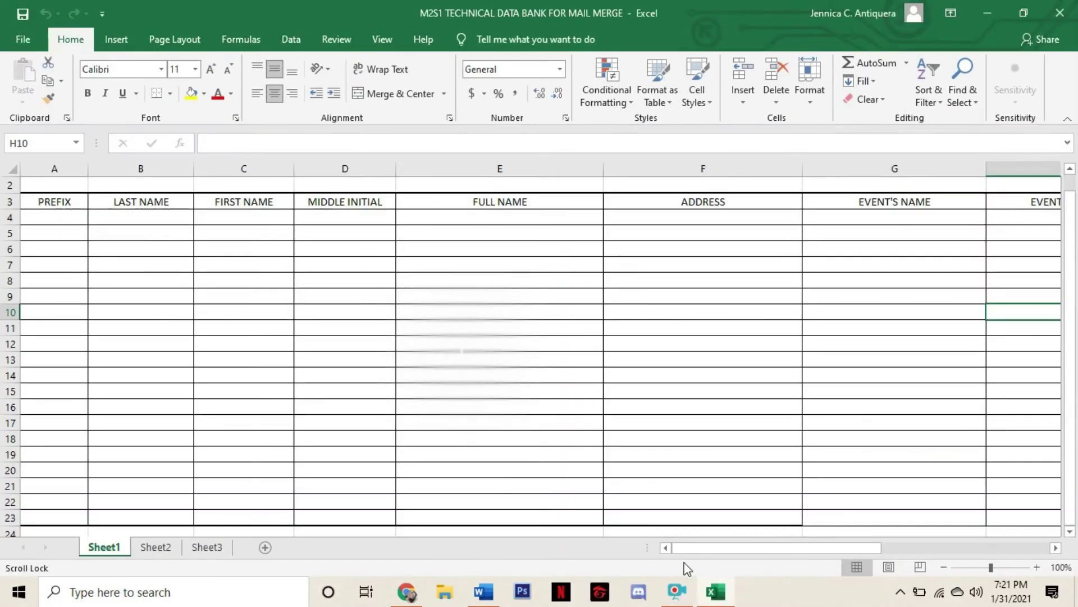
{"action": "left_click_drag", "start_coordinate": [688, 548], "coordinate": [631, 551]}
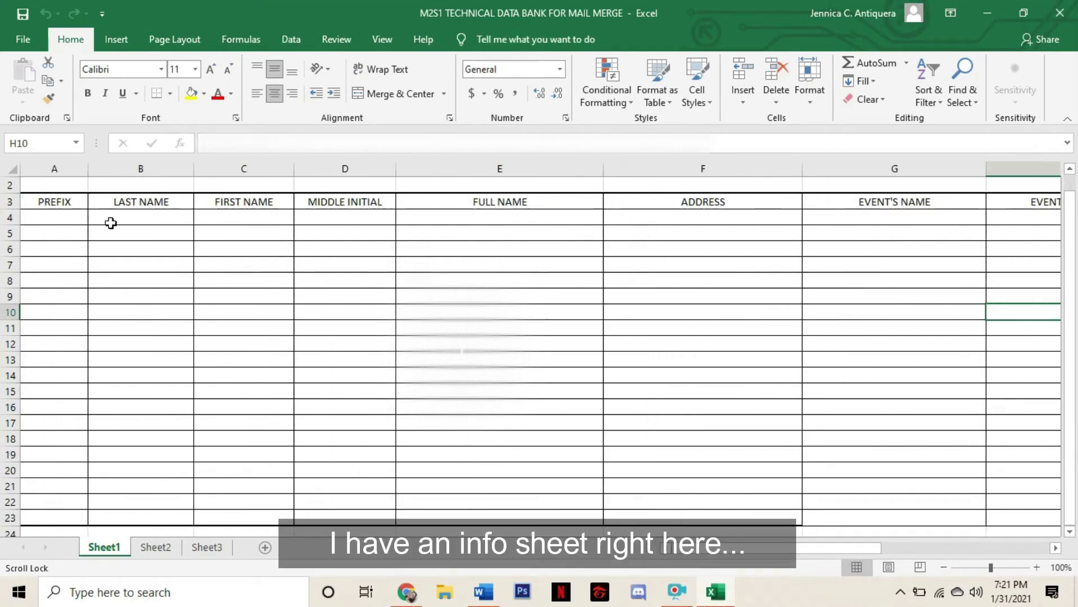
Fill row 4 with prefix Madam, event Love Struck: A Valentine's Night and venue The Filinvest Tent
{"action": "left_click", "coordinate": [54, 219]}
{"action": "type", "text": "Madam"}
{"action": "key", "text": "Tab"}
{"action": "key", "text": "Tab"}
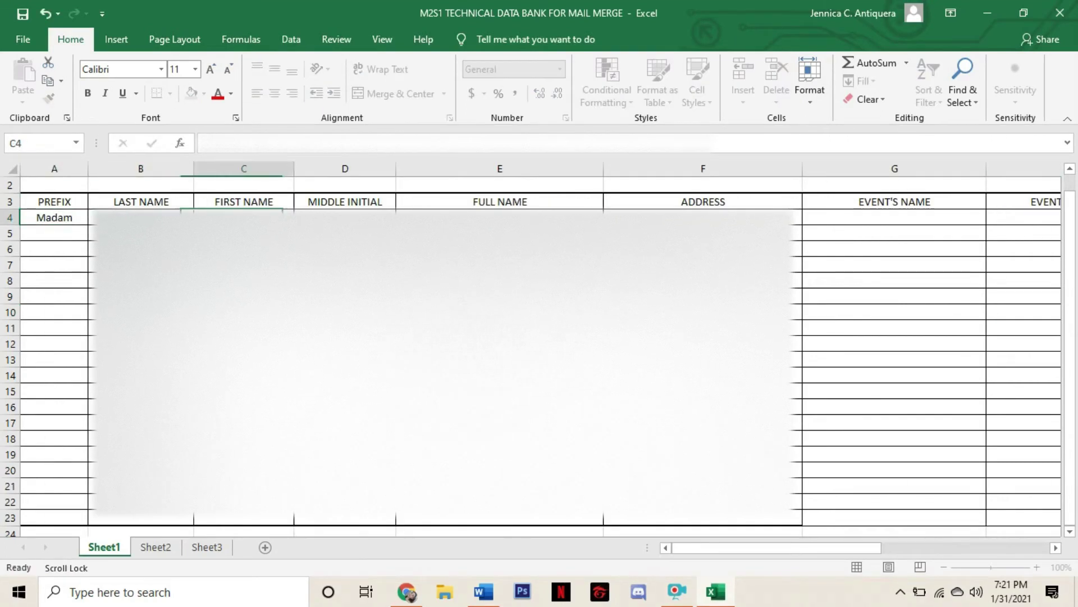
{"action": "key", "text": "Tab"}
{"action": "key", "text": "Tab"}
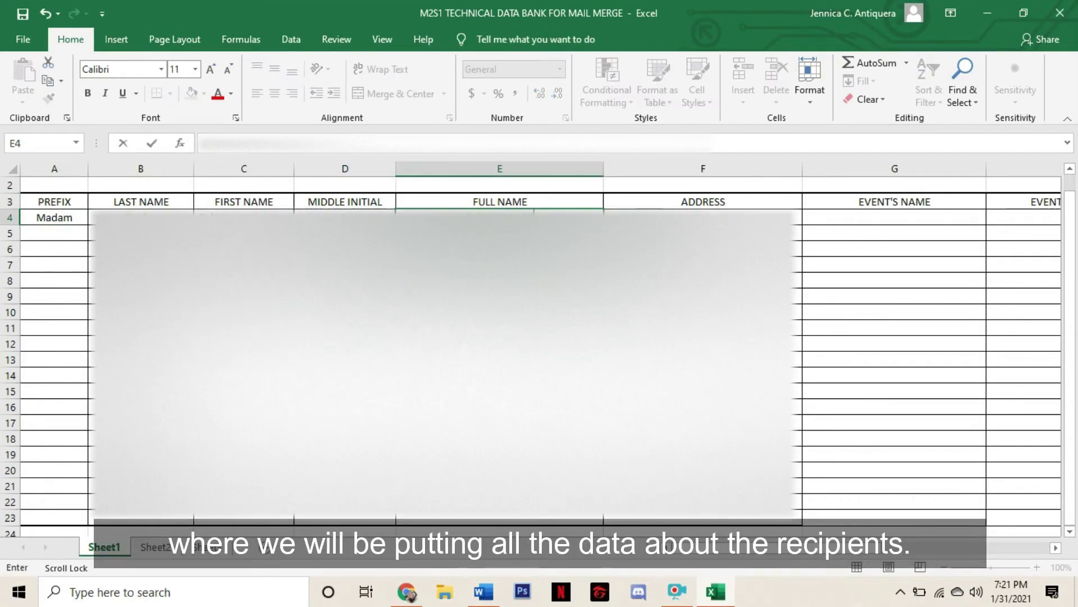
{"action": "key", "text": "Tab"}
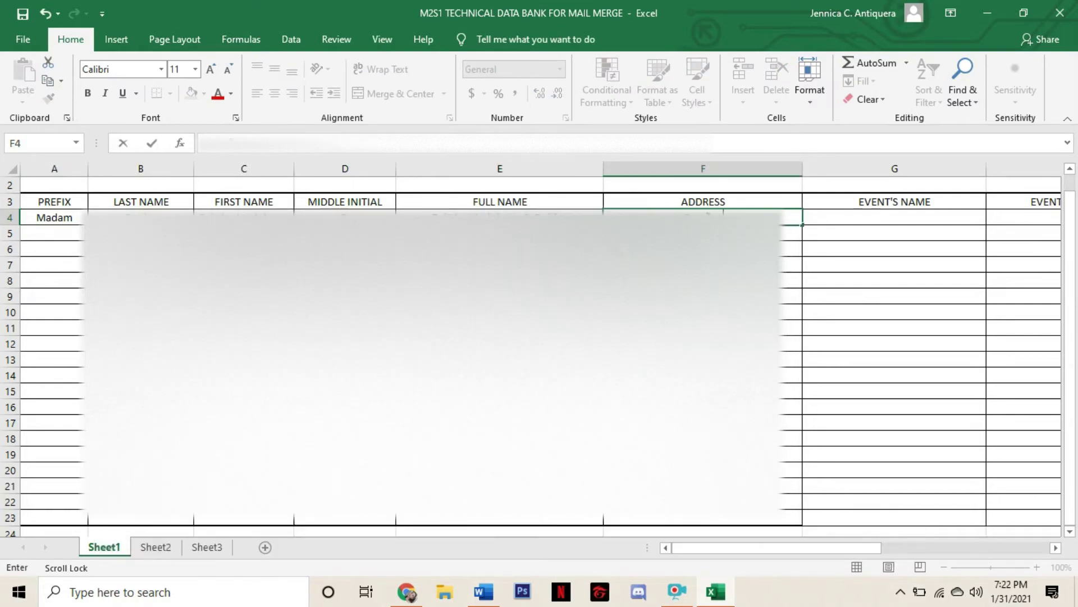
{"action": "key", "text": "Tab"}
{"action": "type", "text": "Love Struck:"}
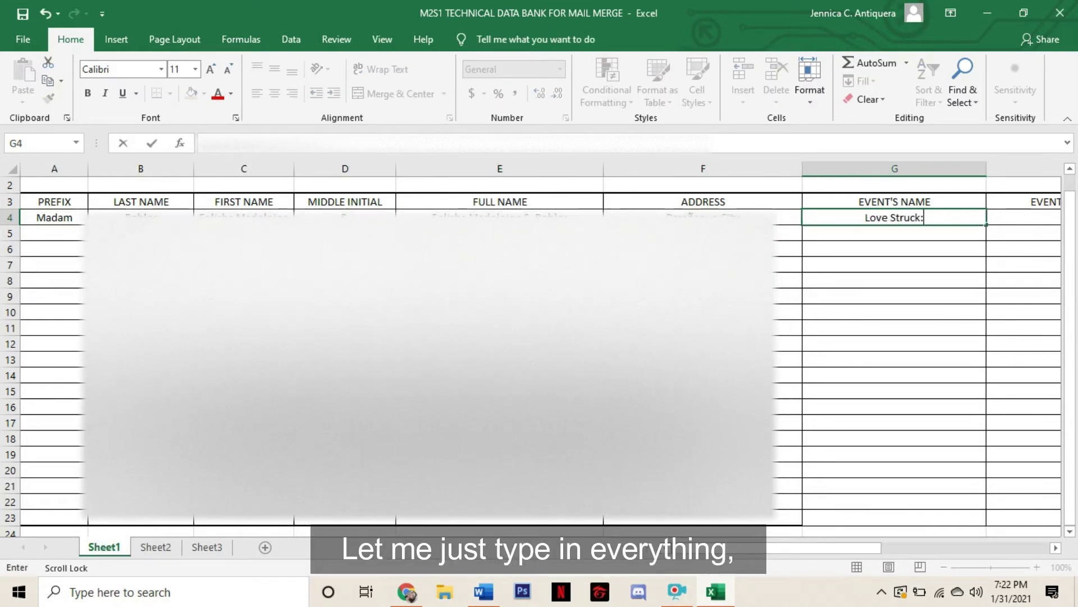
{"action": "type", "text": " A Valentine"}
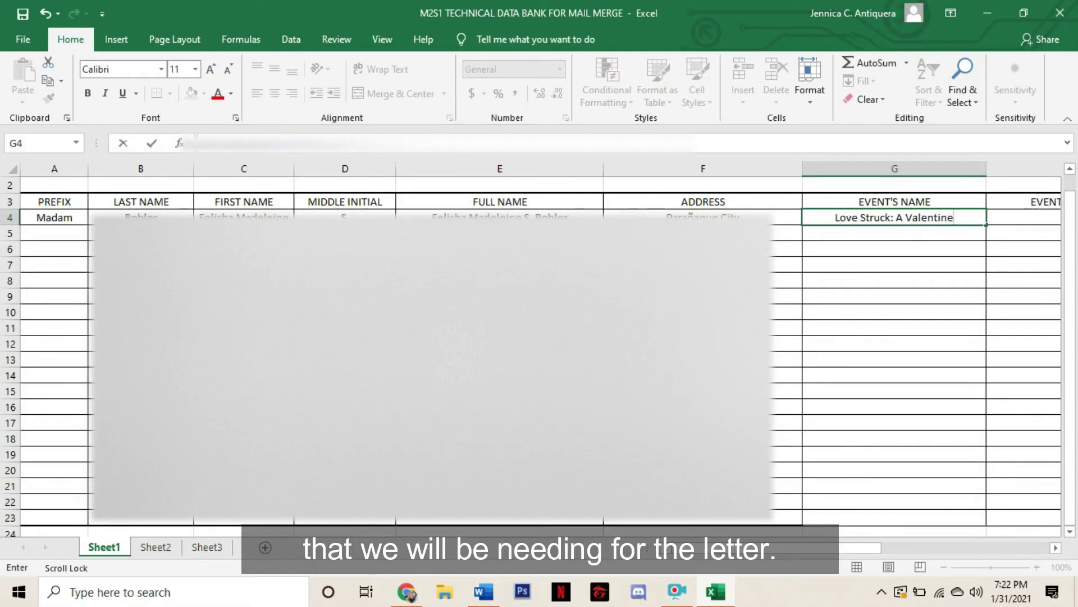
{"action": "type", "text": "'s Night"}
{"action": "key", "text": "Tab"}
{"action": "type", "text": "The Filinvest"}
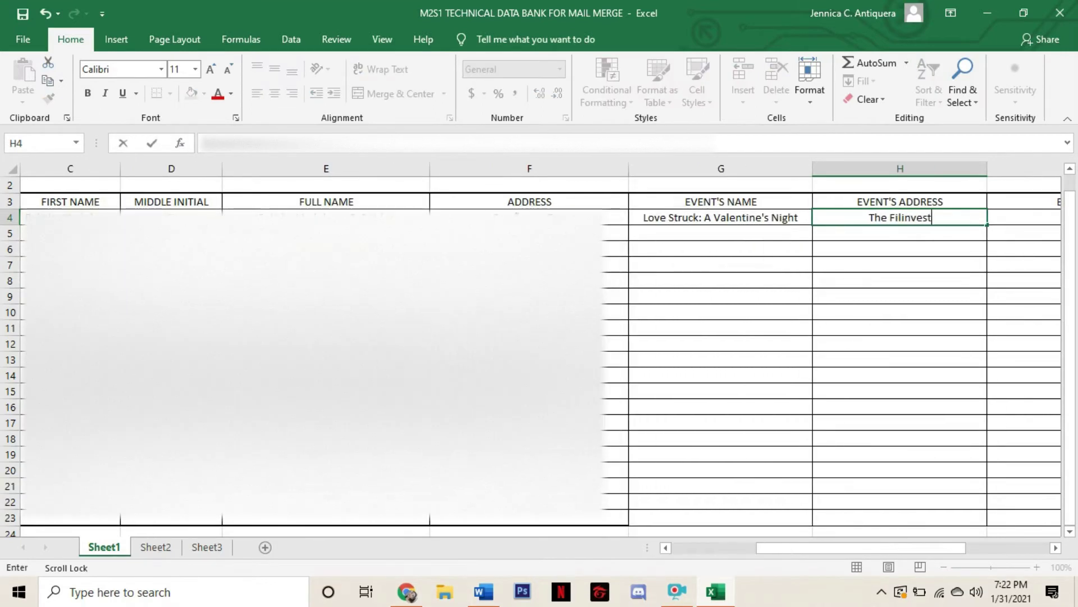
{"action": "type", "text": " Tent"}
{"action": "key", "text": "Tab"}
Enter February 14 2021 as the event date and copy the event name and venue down to row 23
{"action": "type", "text": "February 1"}
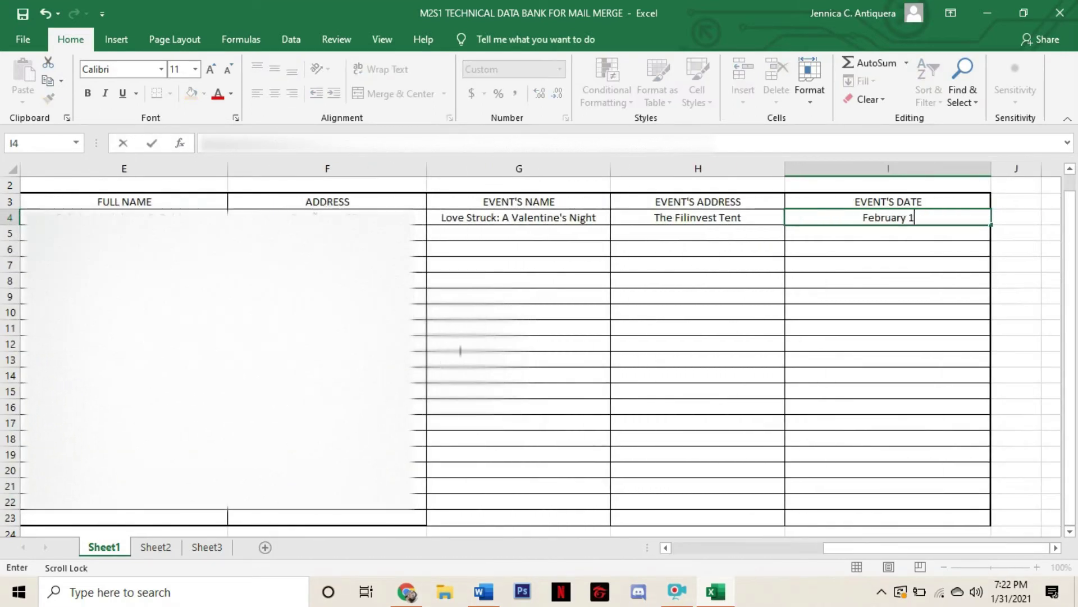
{"action": "type", "text": "4 2021"}
{"action": "left_click_drag", "start_coordinate": [899, 547], "coordinate": [902, 555]}
{"action": "left_click", "coordinate": [702, 220]}
{"action": "left_click_drag", "start_coordinate": [713, 225], "coordinate": [678, 517]}
{"action": "left_click", "coordinate": [856, 220]}
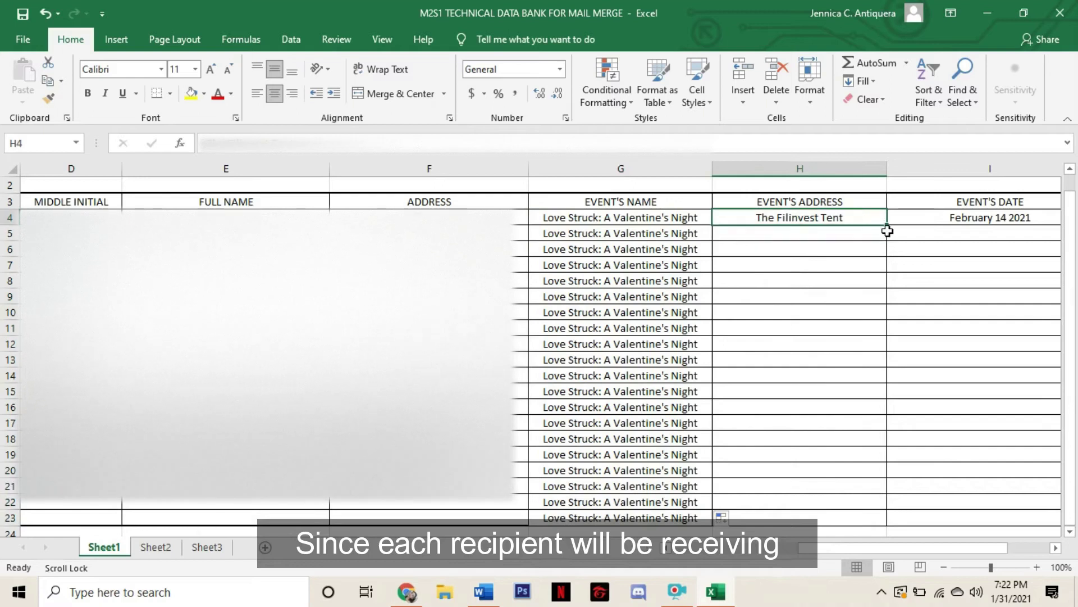
{"action": "left_click_drag", "start_coordinate": [889, 225], "coordinate": [859, 518]}
Copy the February 14 2021 date down through row 23 without incrementing the year
{"action": "scroll", "coordinate": [905, 413], "scroll_direction": "right", "scroll_amount": 2}
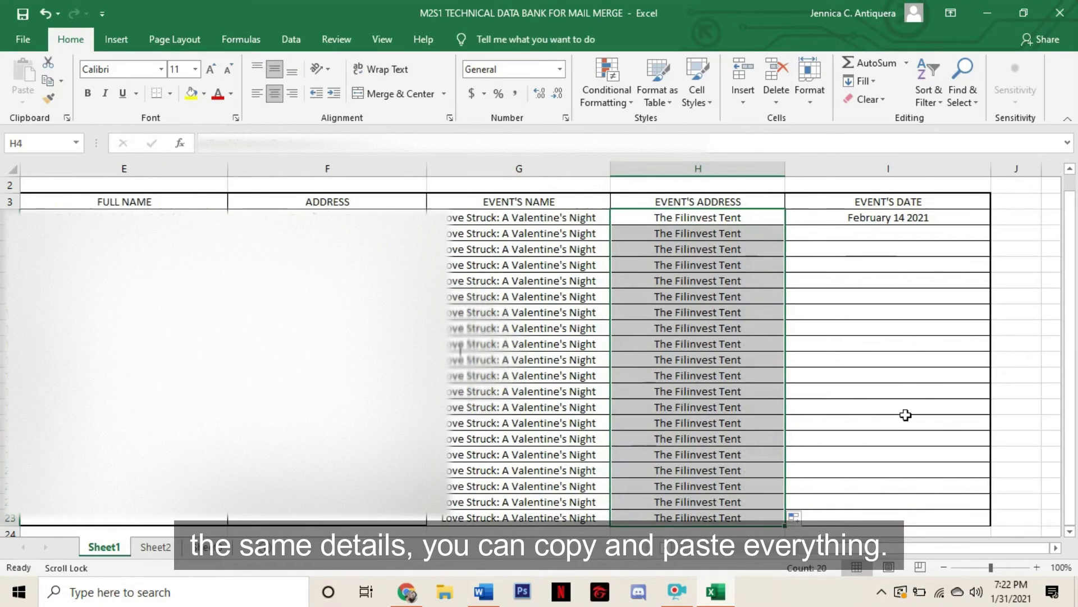
{"action": "left_click", "coordinate": [954, 232]}
{"action": "left_click", "coordinate": [964, 217]}
{"action": "left_click_drag", "start_coordinate": [990, 225], "coordinate": [1030, 531]}
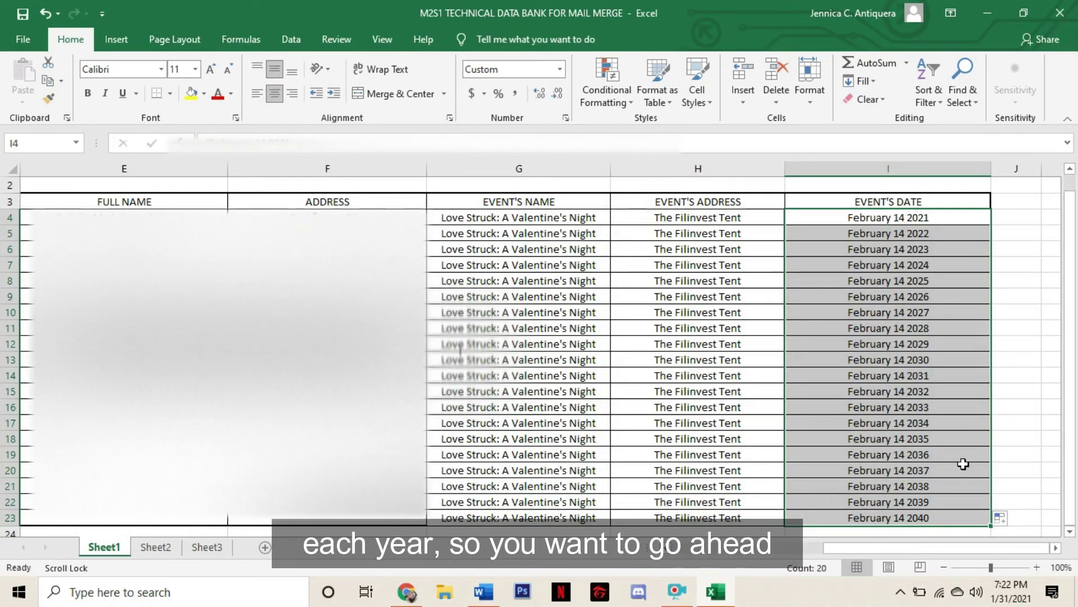
{"action": "key", "text": "ctrl+d"}
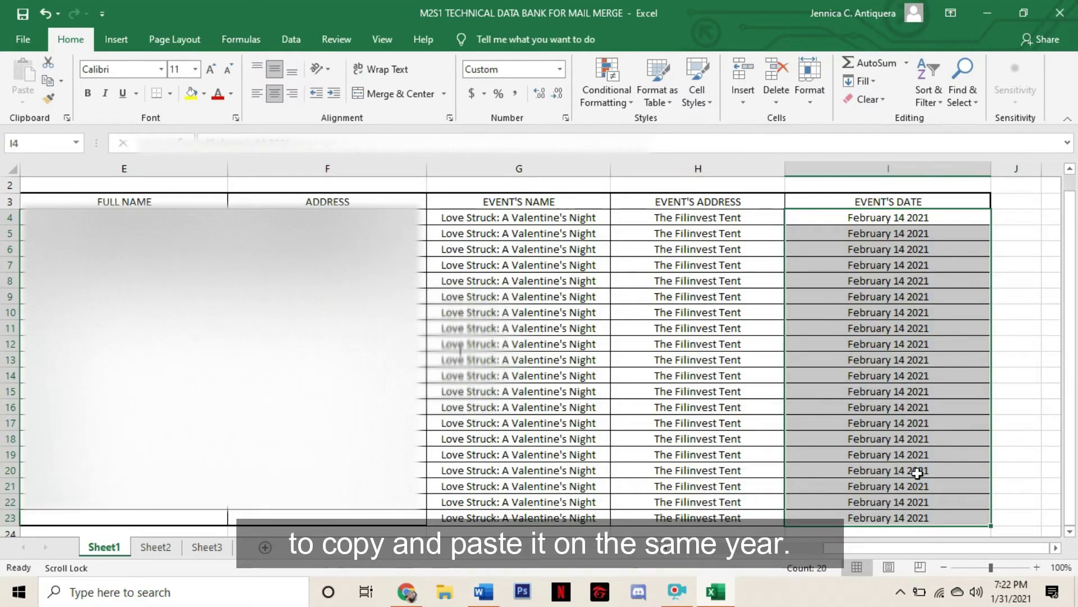
{"action": "left_click", "coordinate": [796, 501]}
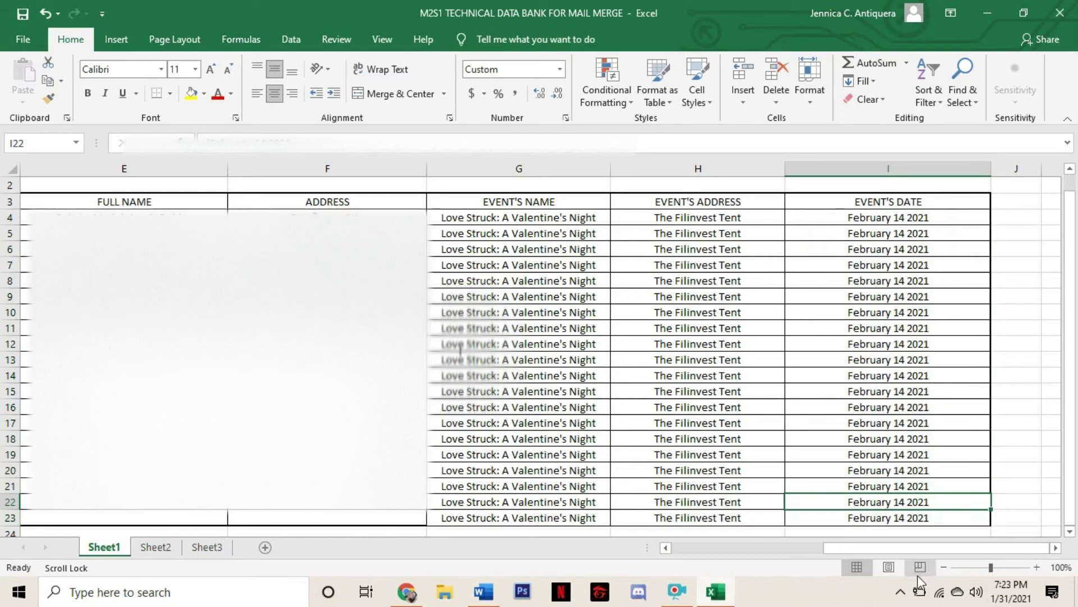
Enter Madam prefixes with names and addresses for recipient rows 5 and 6
{"action": "left_click_drag", "start_coordinate": [895, 549], "coordinate": [637, 548]}
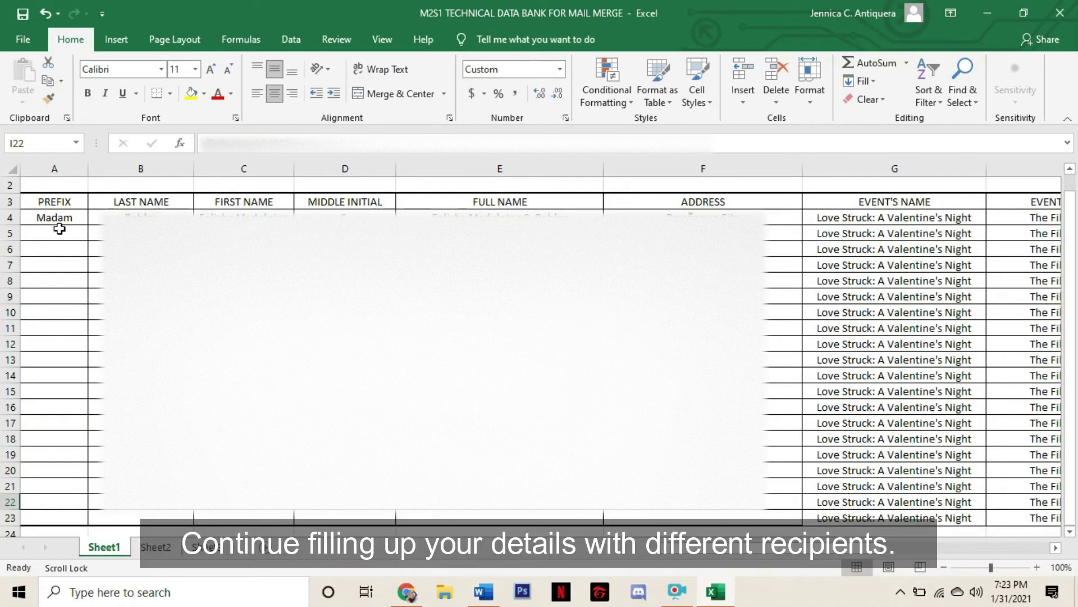
{"action": "type", "text": "Madam"}
{"action": "key", "text": "Tab"}
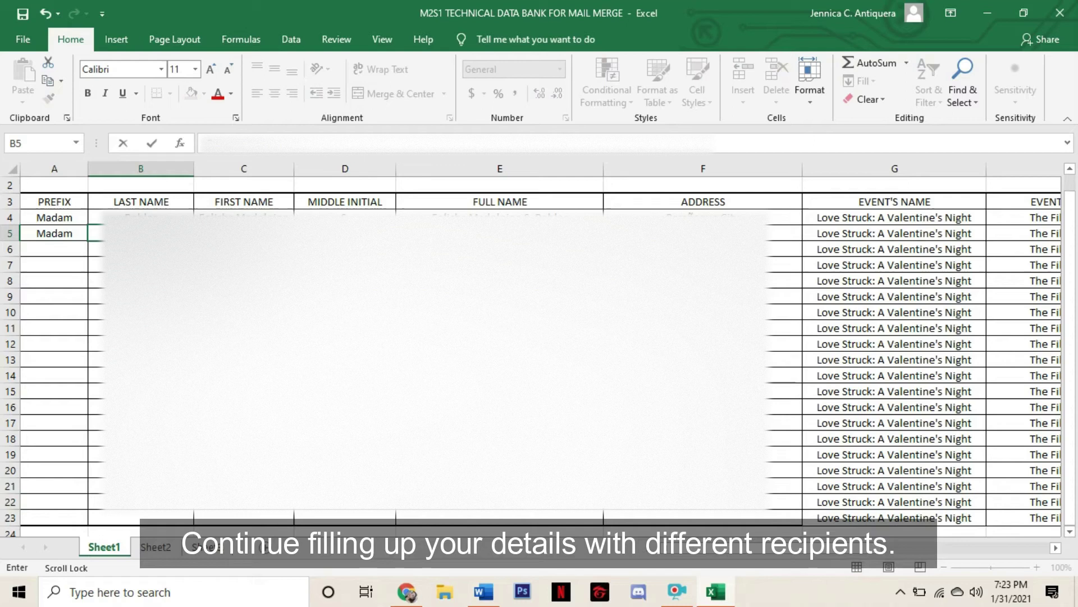
{"action": "key", "text": "Tab"}
{"action": "key", "text": "Tab"}
{"action": "key", "text": "Tab"}
{"action": "key", "text": "Tab"}
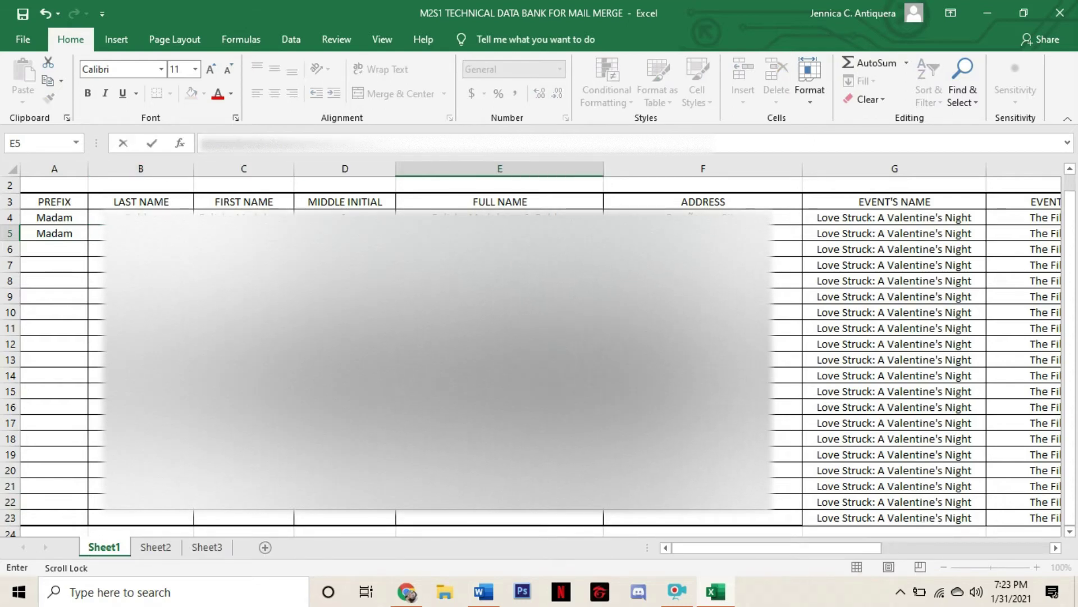
{"action": "type", "text": "B"}
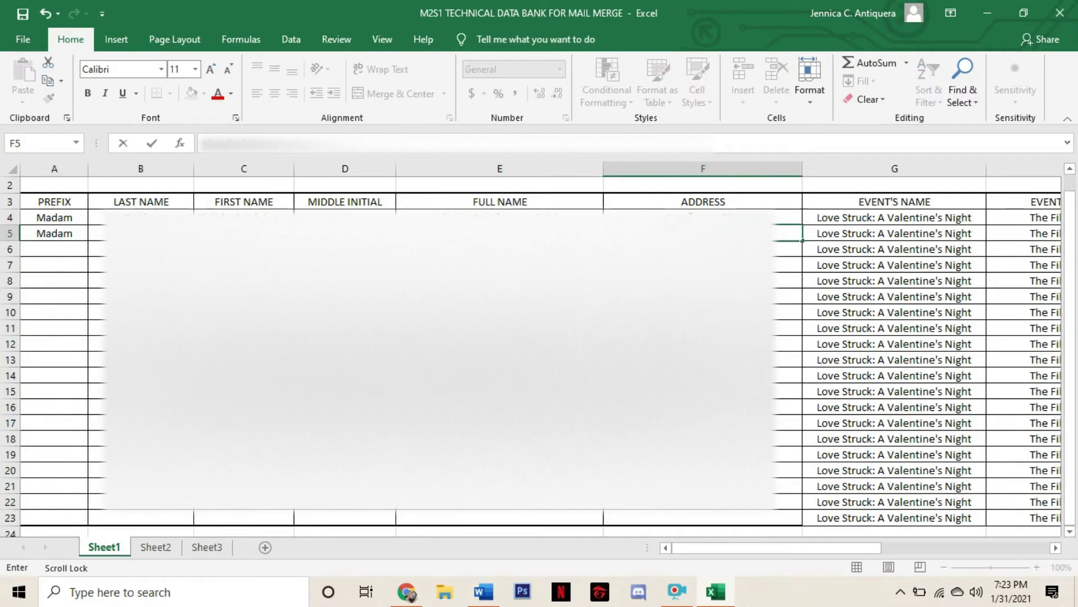
{"action": "key", "text": "Return"}
{"action": "type", "text": "Madam"}
{"action": "key", "text": "Tab"}
{"action": "key", "text": "Tab"}
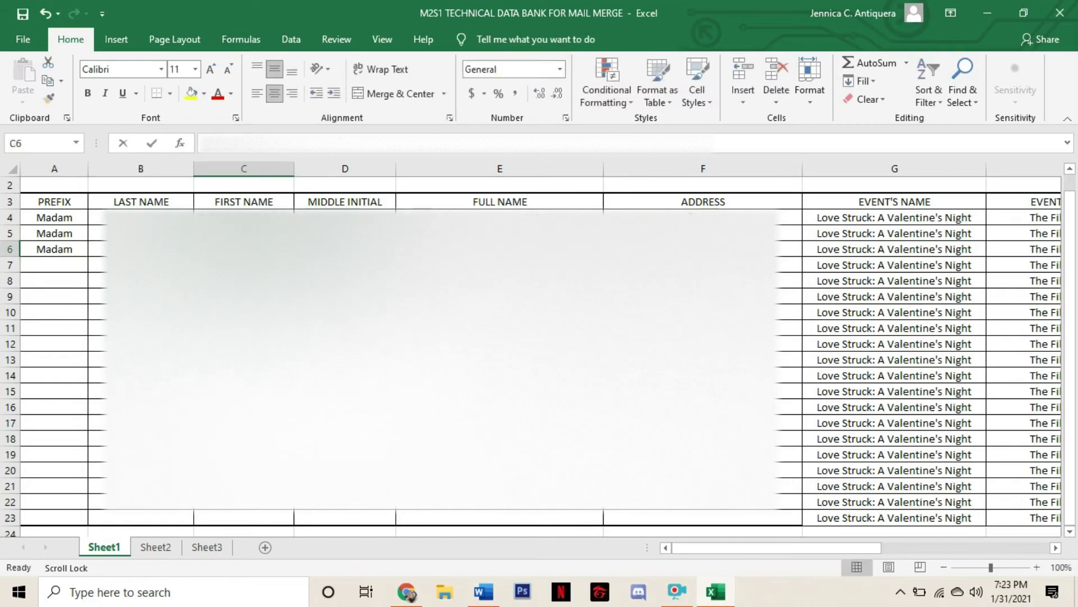
{"action": "key", "text": "Tab"}
{"action": "key", "text": "Tab"}
{"action": "type", "text": "M"}
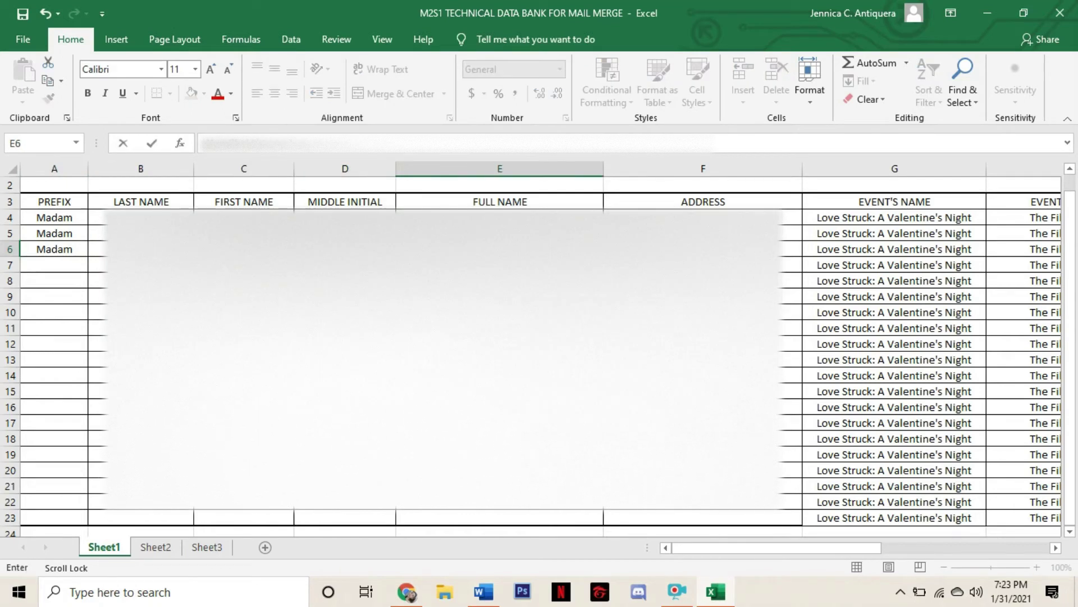
Fill the next four recipients with prefixes Sir, Sir, Sir, Madam and their names and addresses
{"action": "key", "text": "Tab"}
{"action": "type", "text": "B"}
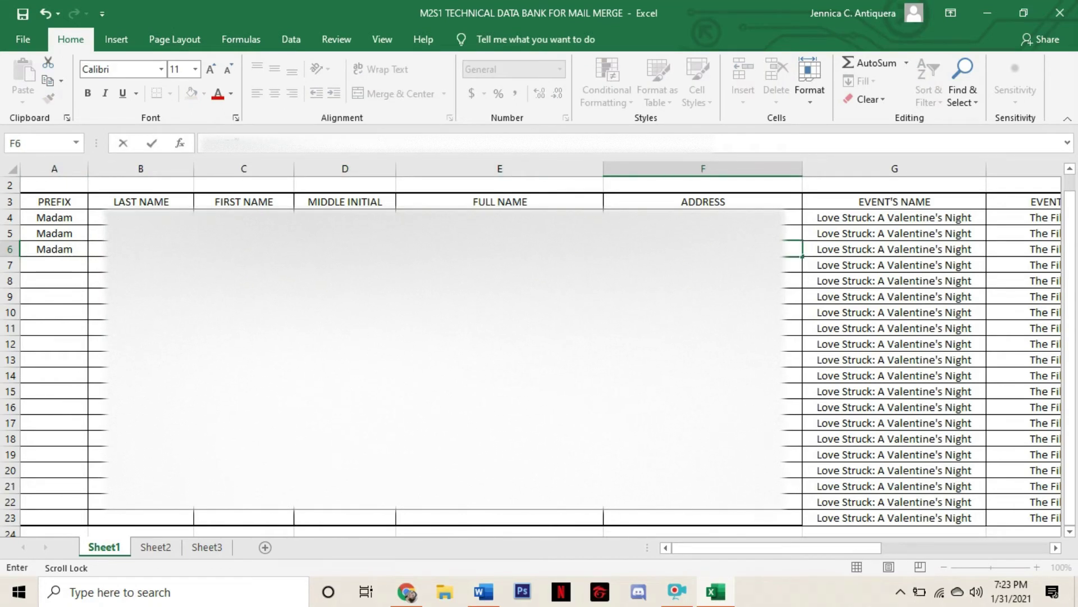
{"action": "key", "text": "Return"}
{"action": "type", "text": "Sir"}
{"action": "key", "text": "Tab"}
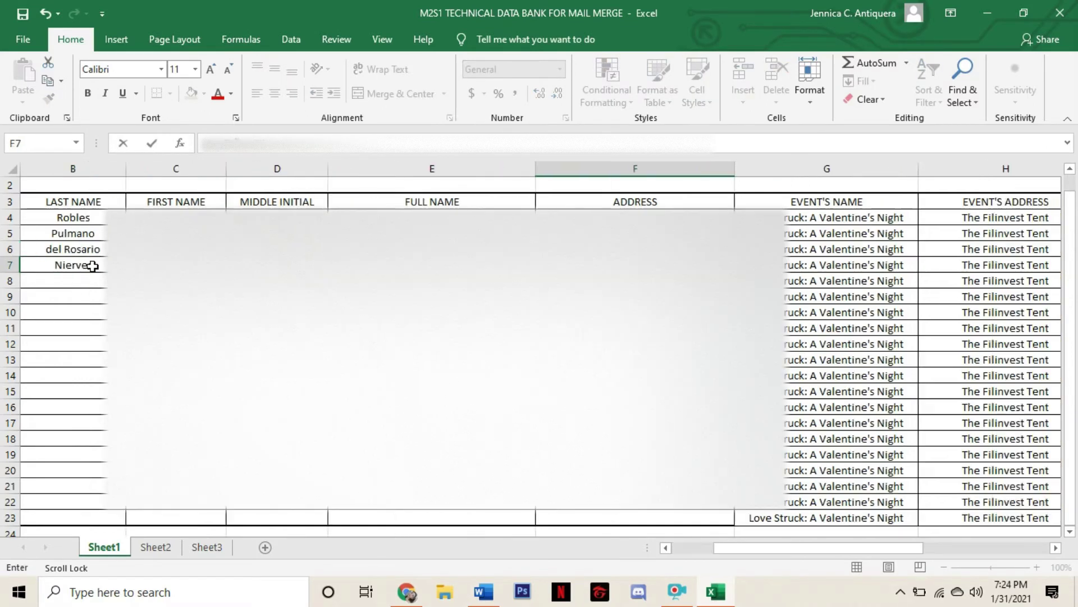
{"action": "key", "text": "Return"}
{"action": "type", "text": "Sir"}
{"action": "key", "text": "Tab"}
{"action": "key", "text": "Tab"}
{"action": "key", "text": "Tab"}
{"action": "key", "text": "Tab"}
{"action": "key", "text": "Tab"}
{"action": "key", "text": "Return"}
{"action": "type", "text": "Sir"}
Enter prefixes Sir, Sir, Madam, Madam, Madam, Sir and names for the following six recipients
{"action": "key", "text": "Tab"}
{"action": "key", "text": "Tab"}
{"action": "key", "text": "Tab"}
{"action": "key", "text": "Tab"}
{"action": "key", "text": "Tab"}
{"action": "key", "text": "Return"}
{"action": "type", "text": "Madam"}
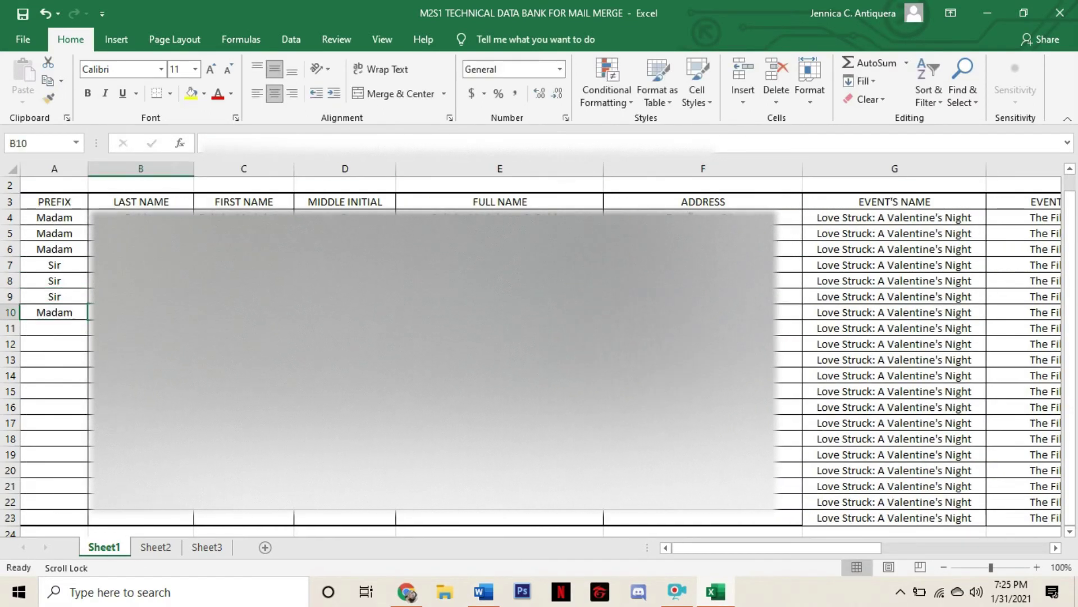
{"action": "key", "text": "Tab"}
{"action": "key", "text": "Tab"}
{"action": "key", "text": "Tab"}
{"action": "key", "text": "Tab"}
{"action": "key", "text": "Tab"}
{"action": "type", "text": "Dasmariñas, Cavite"}
{"action": "left_click", "coordinate": [72, 328]}
{"action": "type", "text": "Sir"}
{"action": "key", "text": "Tab"}
{"action": "key", "text": "Tab"}
{"action": "key", "text": "Tab"}
{"action": "key", "text": "Tab"}
{"action": "key", "text": "Tab"}
{"action": "left_click", "coordinate": [71, 344]}
{"action": "type", "text": "Sir"}
{"action": "key", "text": "Tab"}
{"action": "key", "text": "Tab"}
{"action": "key", "text": "Tab"}
{"action": "key", "text": "Tab"}
{"action": "key", "text": "Tab"}
{"action": "left_click", "coordinate": [72, 359]}
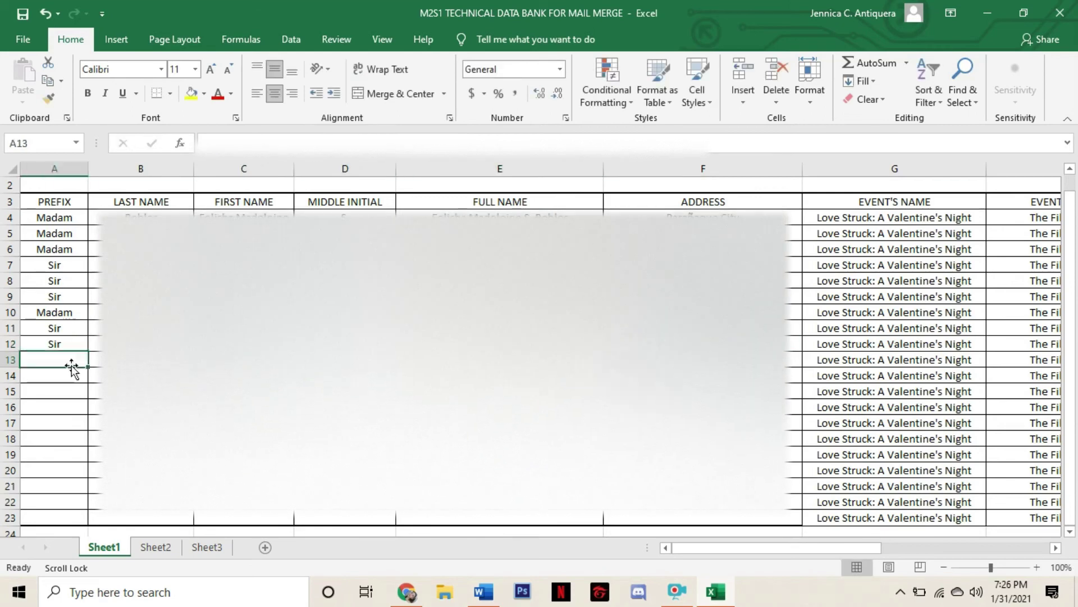
{"action": "type", "text": "Madam"}
{"action": "left_click", "coordinate": [72, 375]}
{"action": "type", "text": "Madam"}
{"action": "left_click", "coordinate": [72, 391]}
{"action": "type", "text": "Madam"}
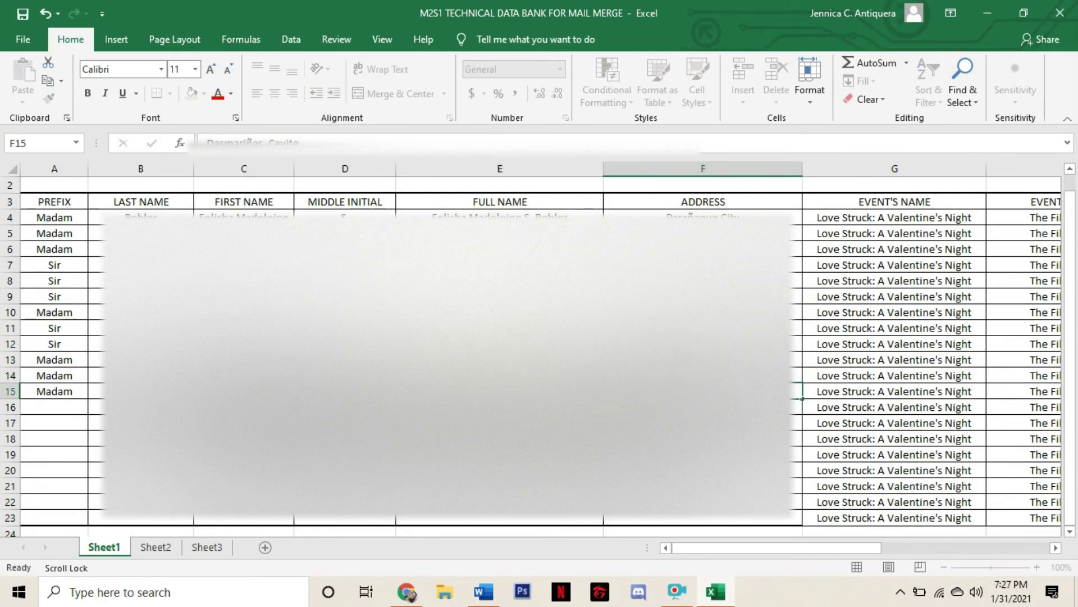
{"action": "left_click", "coordinate": [72, 407]}
{"action": "type", "text": "Sir"}
{"action": "key", "text": "Tab"}
{"action": "key", "text": "Tab"}
{"action": "type", "text": "Knowel"}
Complete the last recipients through row 23 with prefixes Sir, Sir, Sir, Madam, Sir, Madam, Madam and their details
{"action": "left_click", "coordinate": [72, 422]}
{"action": "type", "text": "Sir"}
{"action": "key", "text": "Tab"}
{"action": "left_click", "coordinate": [55, 439]}
{"action": "type", "text": "Sir"}
{"action": "key", "text": "Tab"}
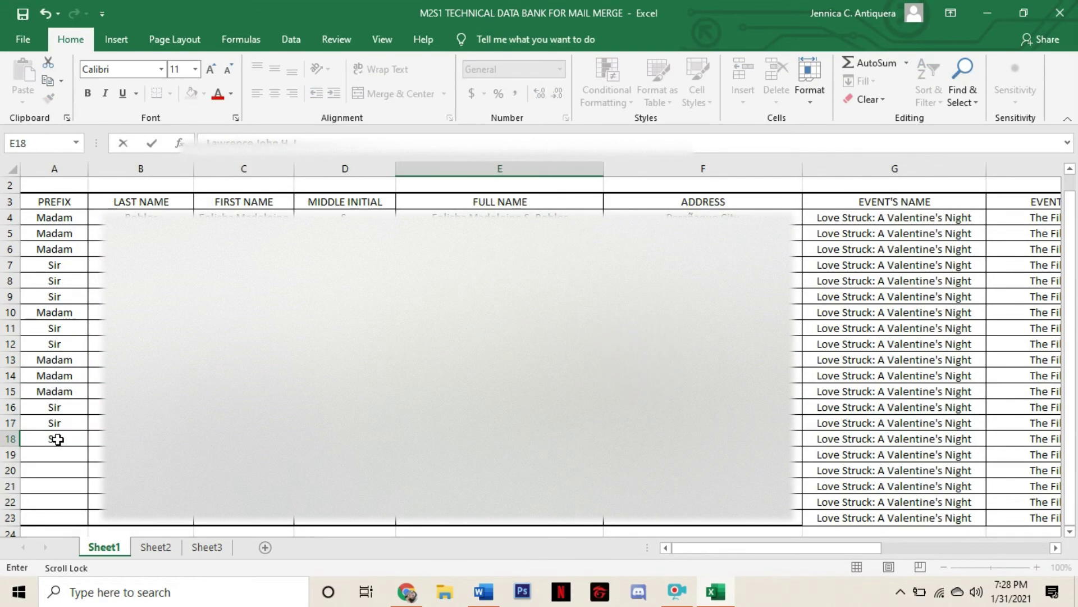
{"action": "key", "text": "Return"}
{"action": "left_click", "coordinate": [56, 456]}
{"action": "type", "text": "Sir"}
{"action": "left_click", "coordinate": [36, 470]}
{"action": "type", "text": "Madam"}
{"action": "key", "text": "Tab"}
{"action": "left_click", "coordinate": [36, 486]}
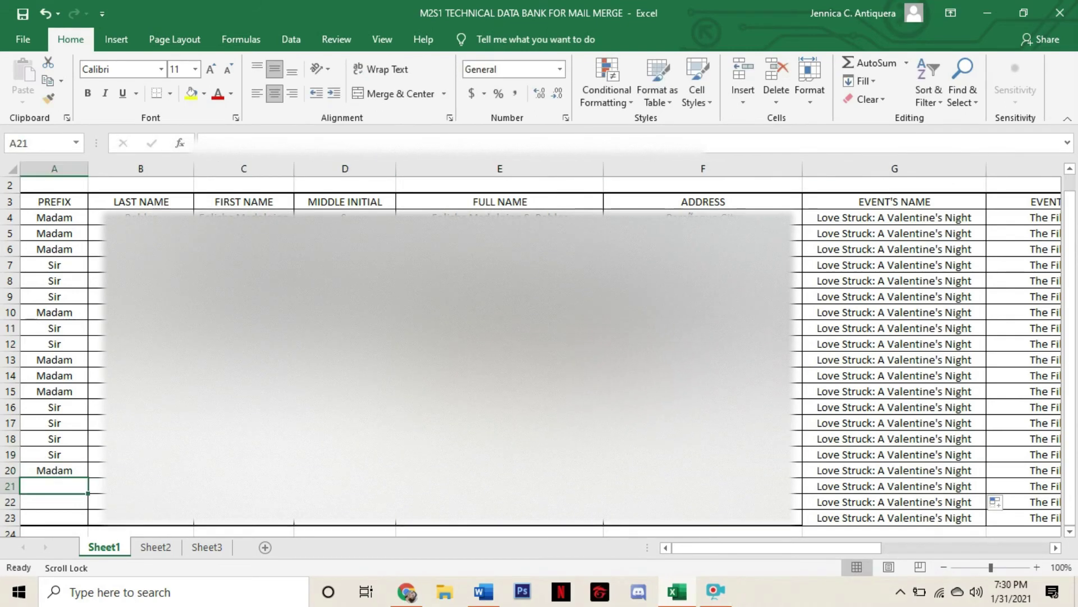
{"action": "type", "text": "Sir"}
{"action": "key", "text": "Tab"}
{"action": "key", "text": "Tab"}
{"action": "left_click", "coordinate": [61, 502]}
{"action": "type", "text": "Madam"}
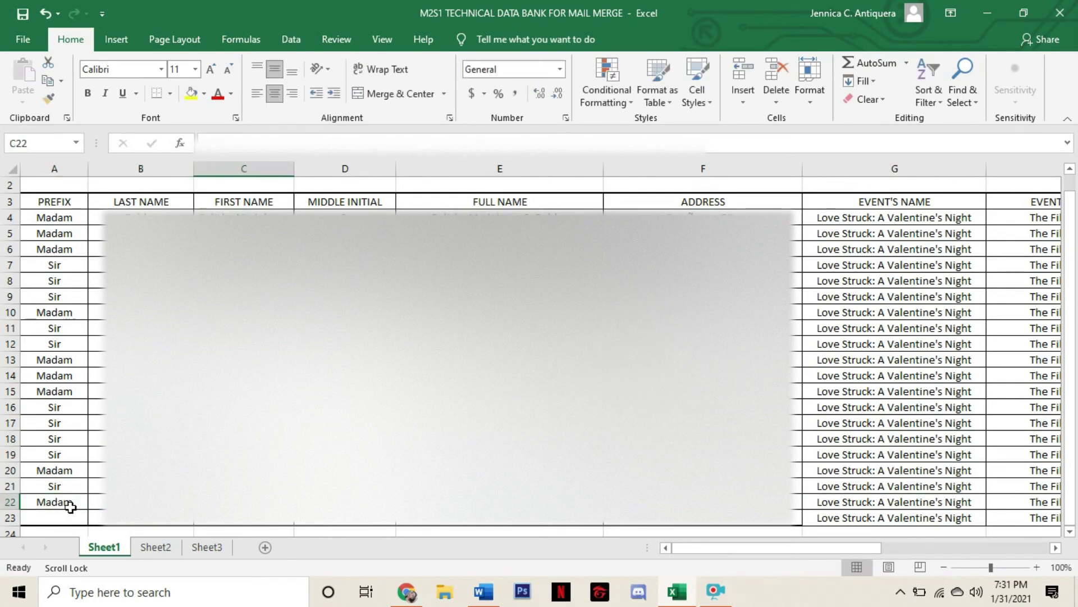
{"action": "key", "text": "Tab"}
{"action": "key", "text": "Tab"}
{"action": "key", "text": "Tab"}
{"action": "key", "text": "Tab"}
{"action": "left_click", "coordinate": [58, 517]}
{"action": "type", "text": "Madam"}
{"action": "key", "text": "Tab"}
{"action": "key", "text": "Tab"}
{"action": "key", "text": "Tab"}
{"action": "key", "text": "Tab"}
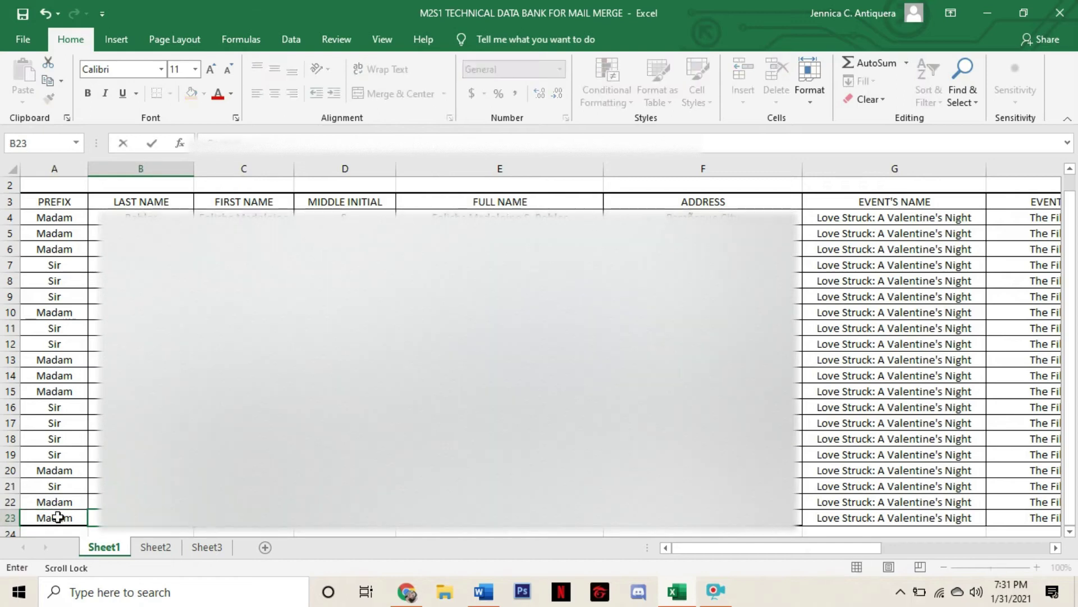
{"action": "key", "text": "Tab"}
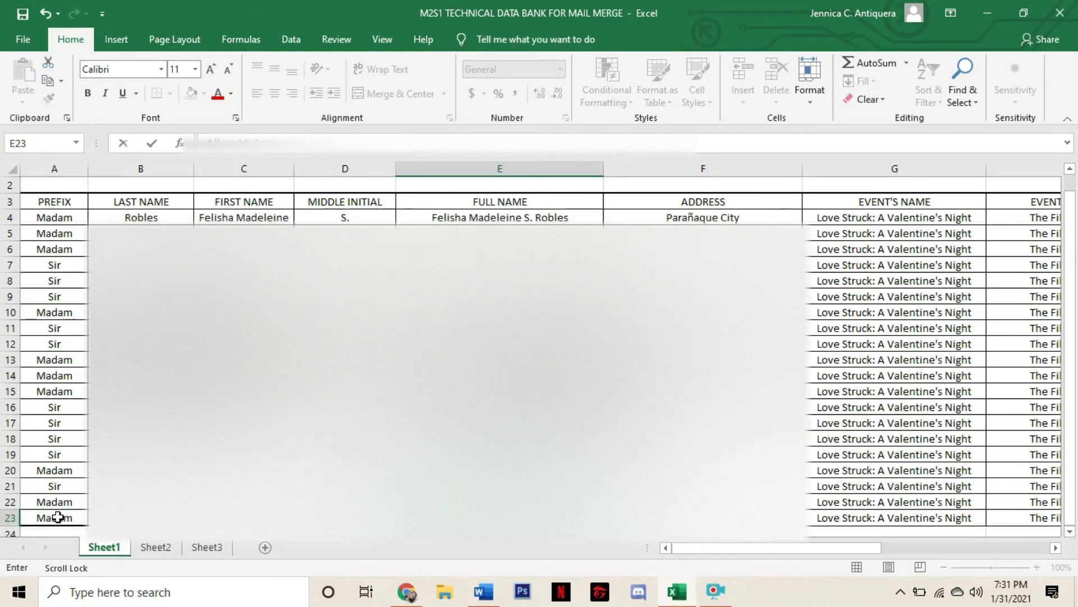
{"action": "key", "text": "Tab"}
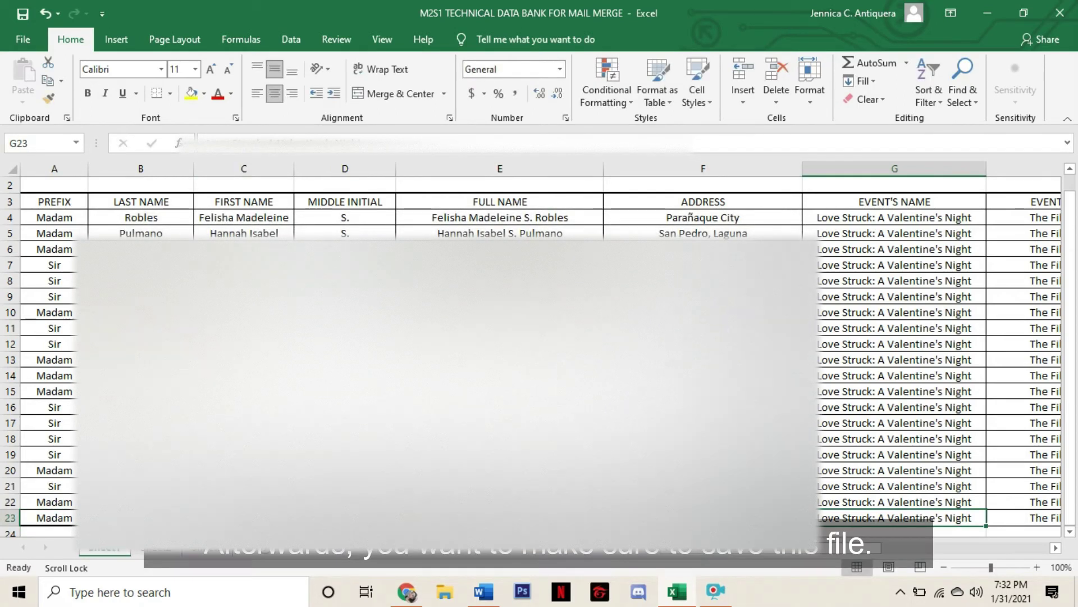
{"action": "scroll", "coordinate": [831, 555], "scroll_direction": "right", "scroll_amount": 1}
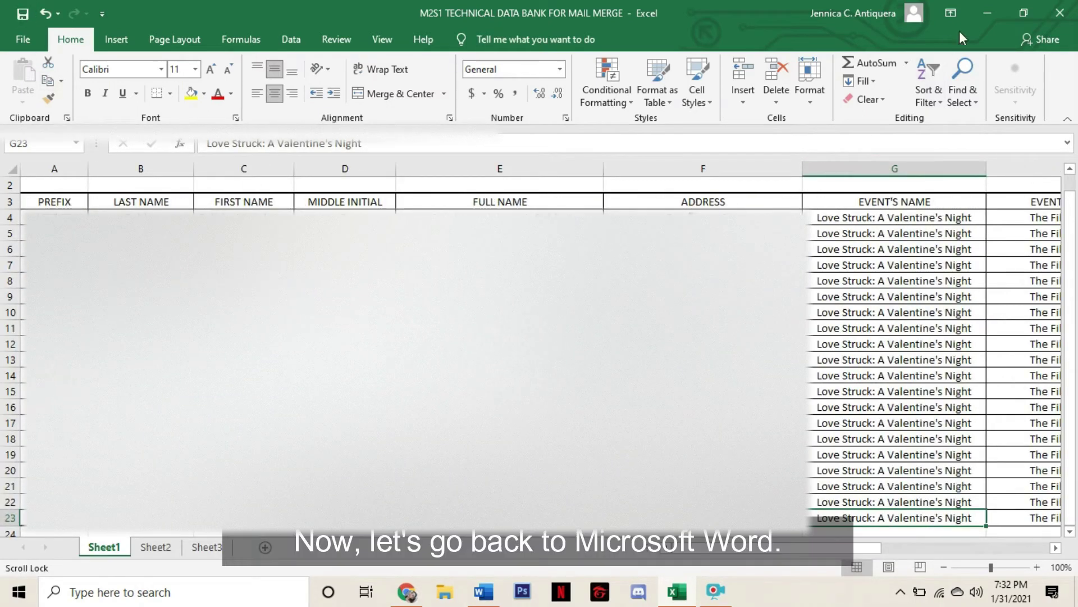
Use an Existing List to link the letter to Sheet1$ of the Downloads workbook M2S1 TECHNICAL DATA BANK FOR MAIL MERGE
{"action": "left_click", "coordinate": [979, 15]}
{"action": "scroll", "coordinate": [427, 330], "scroll_direction": "down", "scroll_amount": 4}
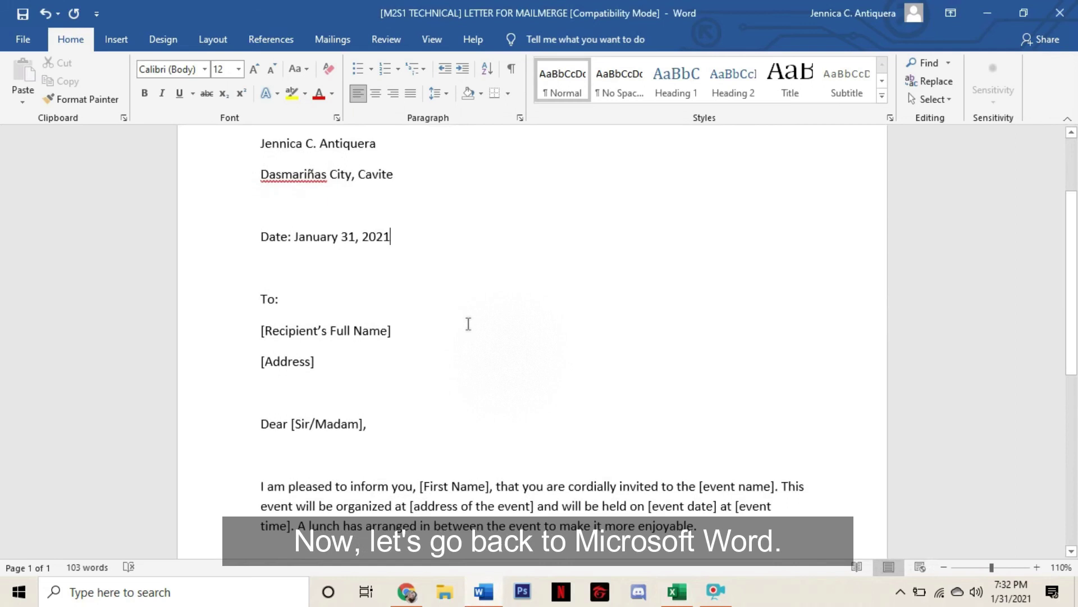
{"action": "scroll", "coordinate": [468, 327], "scroll_direction": "up", "scroll_amount": 6}
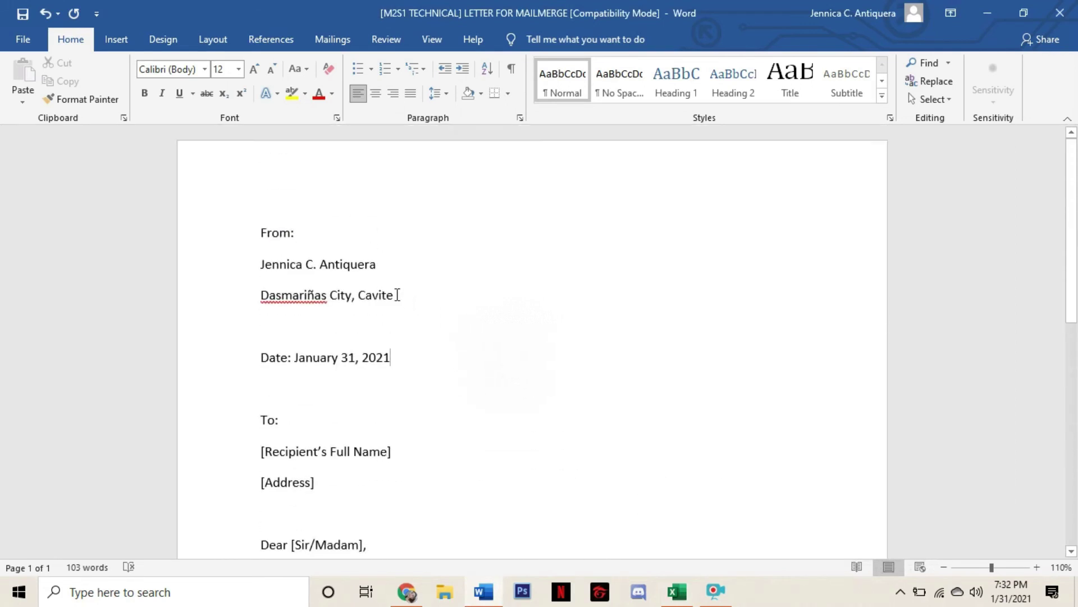
{"action": "left_click", "coordinate": [319, 44]}
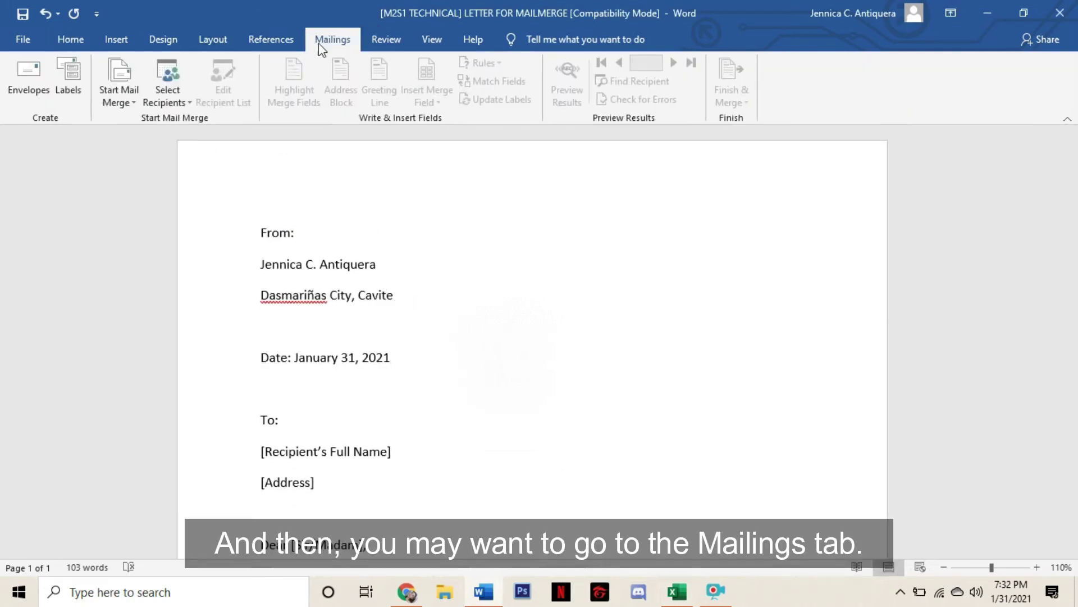
{"action": "left_click", "coordinate": [172, 104]}
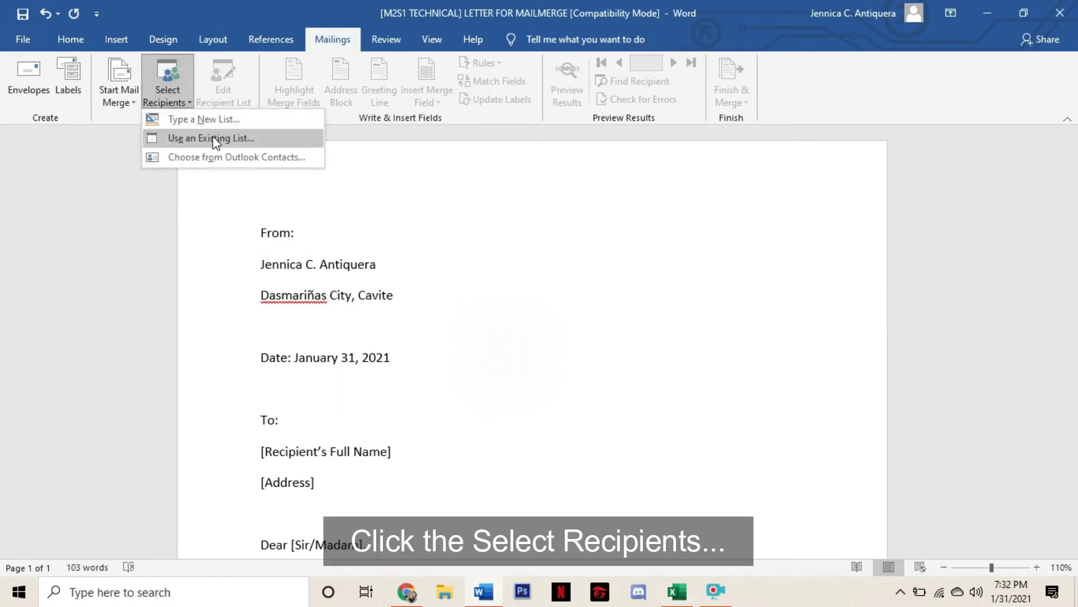
{"action": "left_click", "coordinate": [313, 141]}
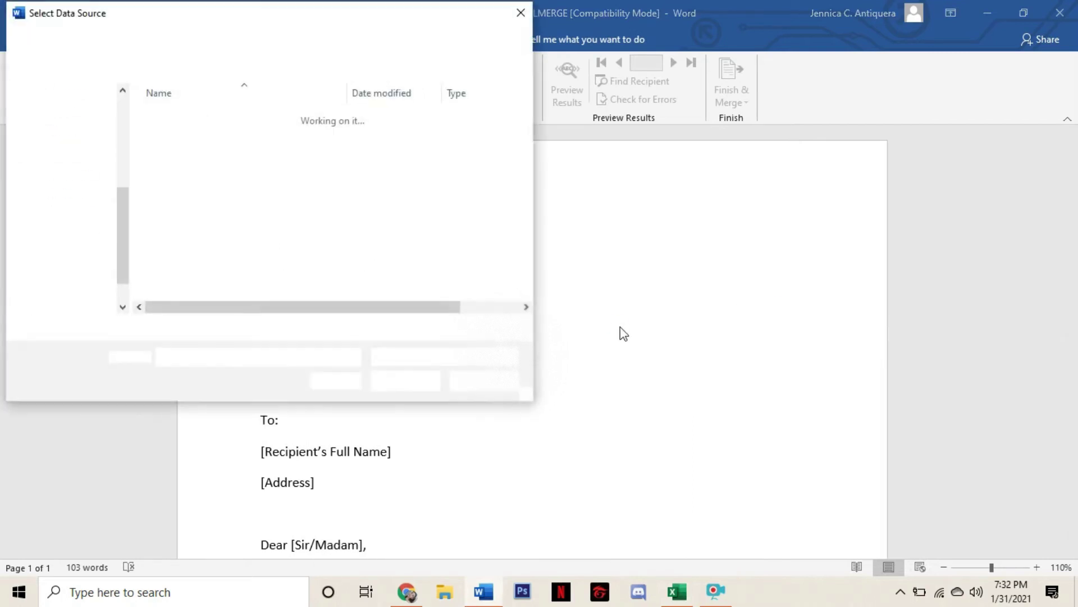
{"action": "scroll", "coordinate": [104, 247], "scroll_direction": "up", "scroll_amount": 2}
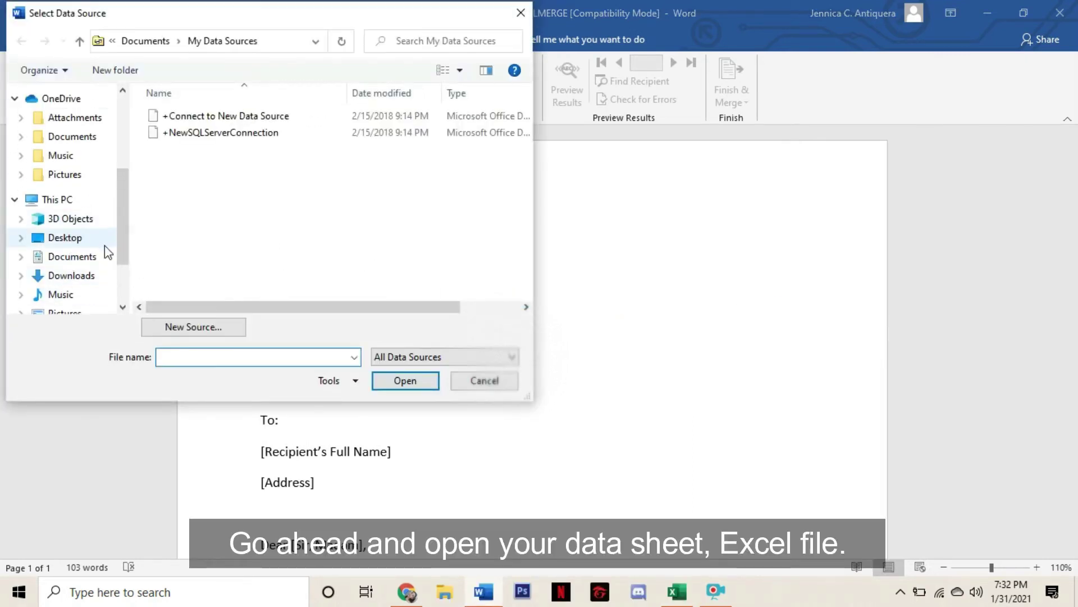
{"action": "scroll", "coordinate": [90, 289], "scroll_direction": "down", "scroll_amount": 1}
{"action": "left_click", "coordinate": [71, 276]}
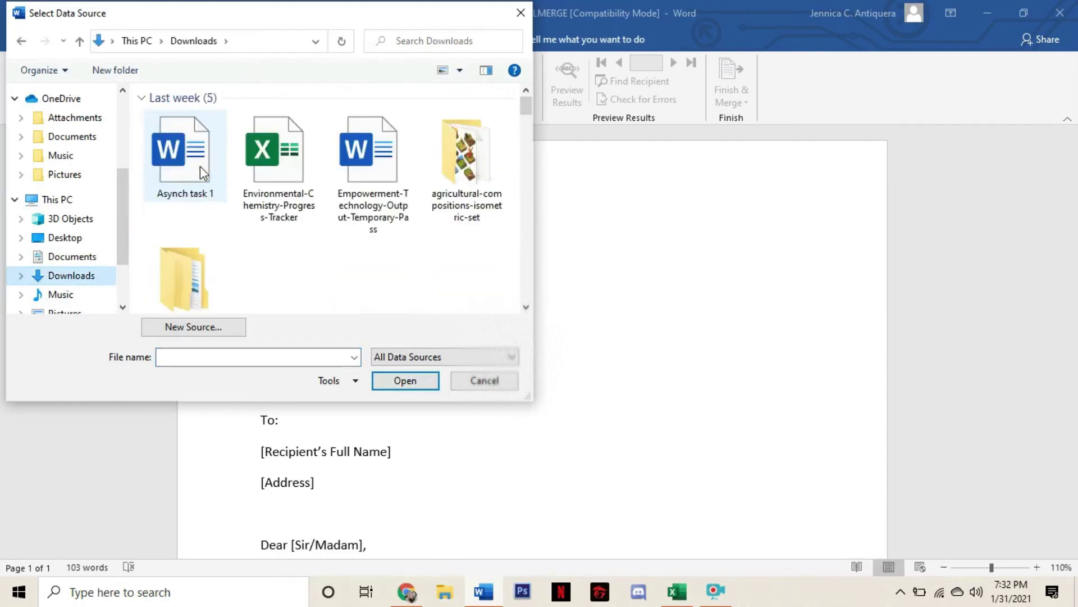
{"action": "left_click", "coordinate": [196, 155]}
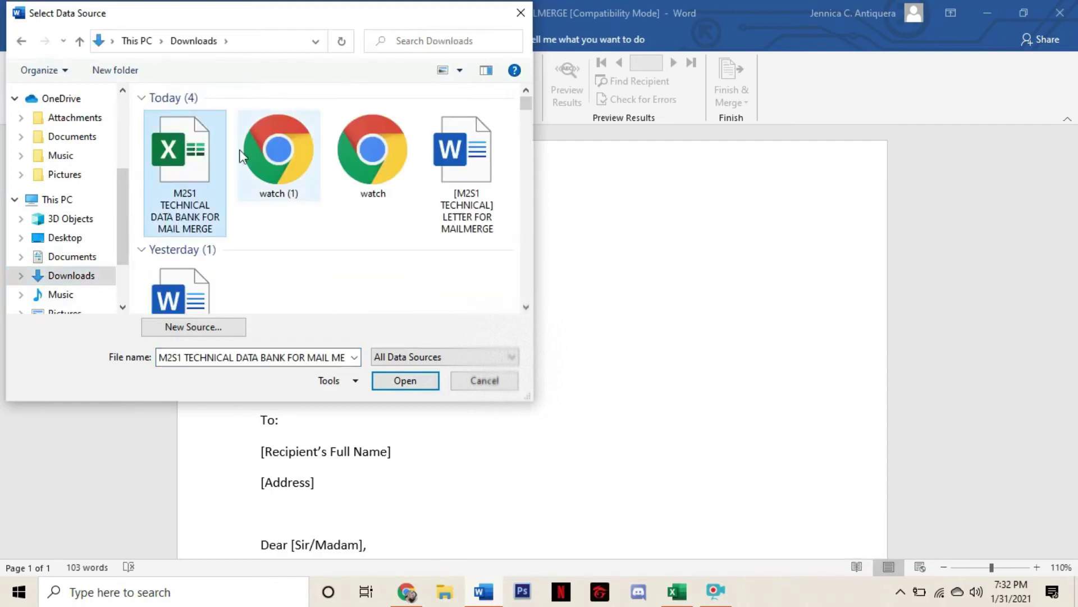
{"action": "left_click", "coordinate": [408, 382]}
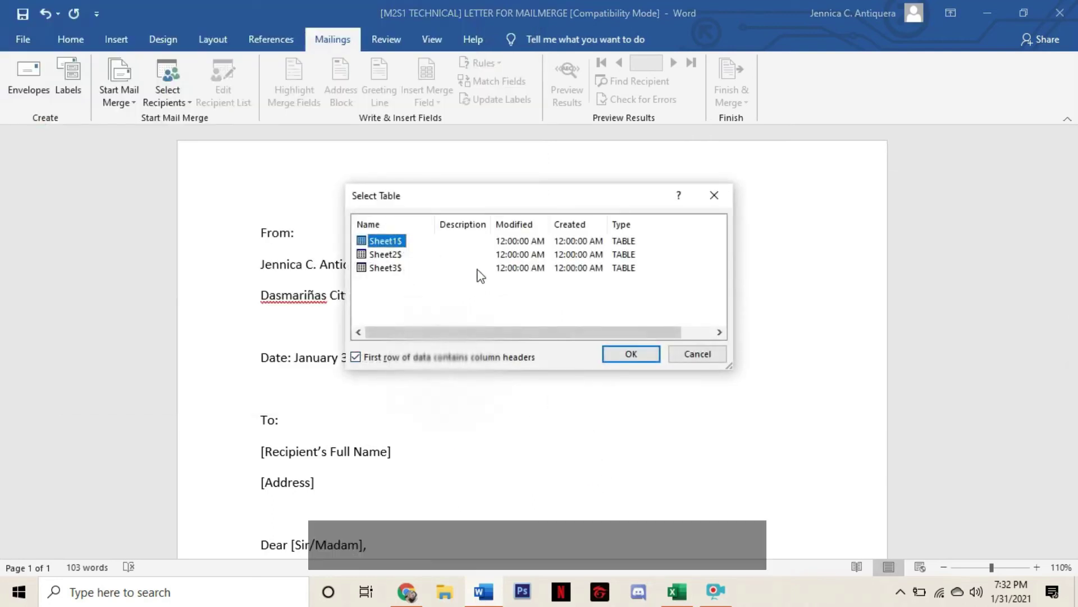
{"action": "left_click", "coordinate": [625, 359]}
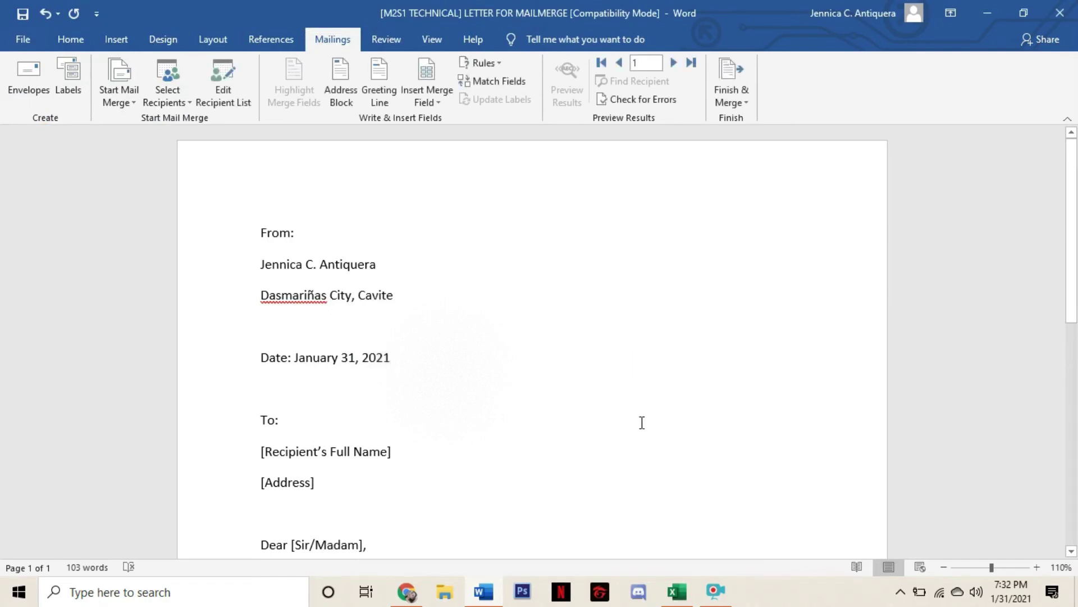
{"action": "scroll", "coordinate": [400, 294], "scroll_direction": "down", "scroll_amount": 2}
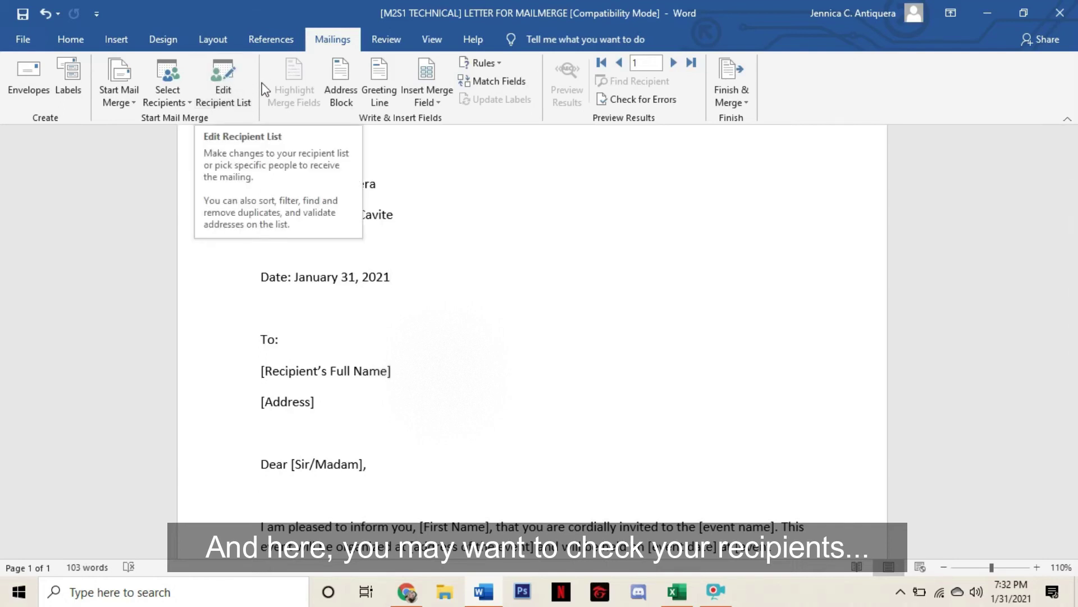
{"action": "left_click", "coordinate": [231, 89]}
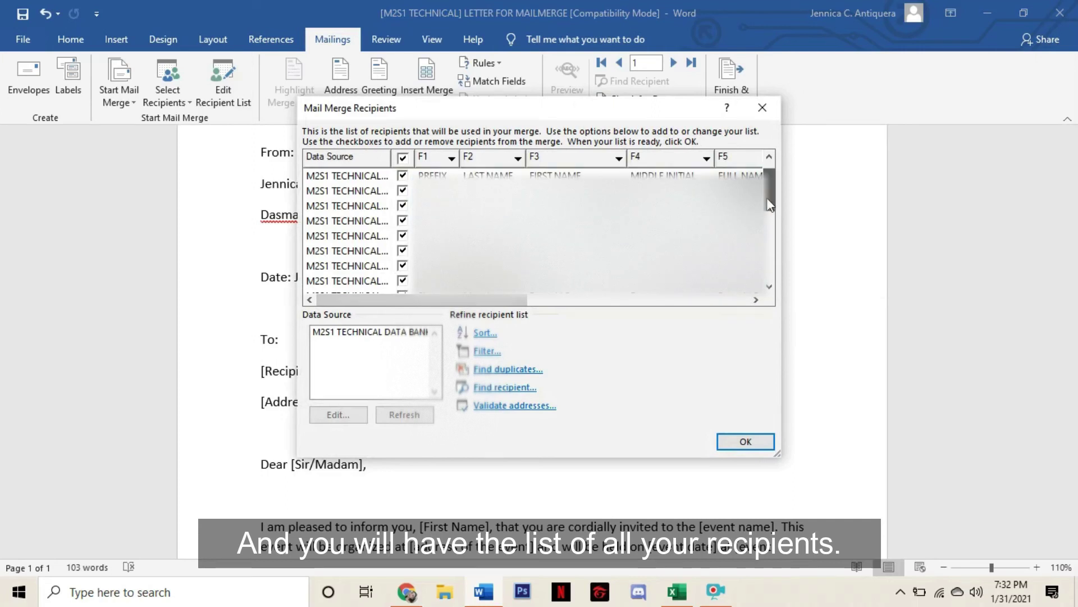
{"action": "left_click_drag", "start_coordinate": [770, 205], "coordinate": [769, 186]}
{"action": "left_click", "coordinate": [562, 175]}
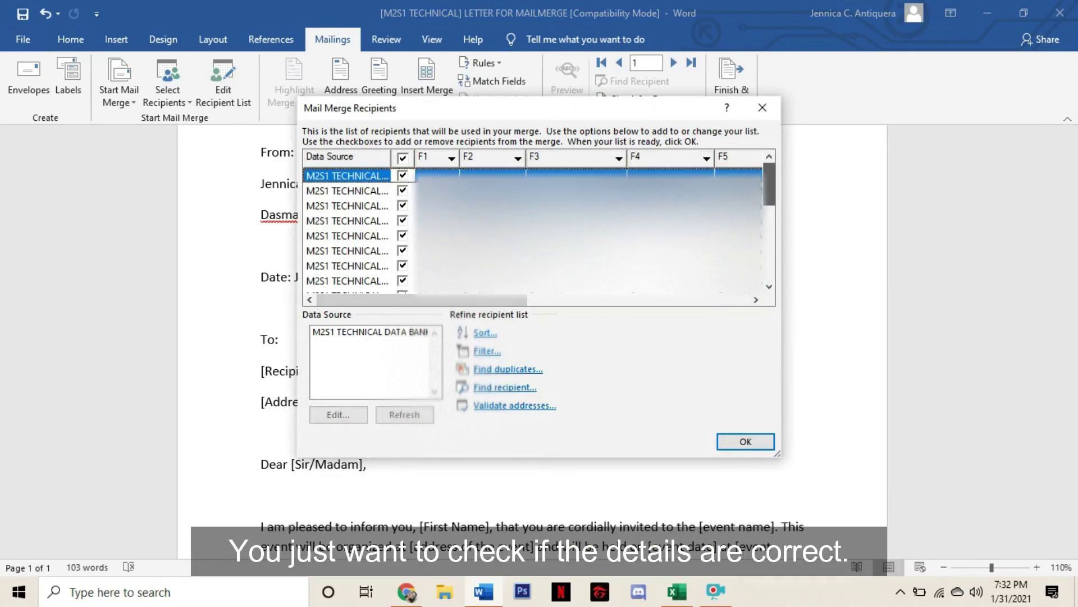
{"action": "left_click_drag", "start_coordinate": [481, 301], "coordinate": [483, 303]}
{"action": "left_click", "coordinate": [746, 441]}
{"action": "scroll", "coordinate": [420, 336], "scroll_direction": "down", "scroll_amount": 1}
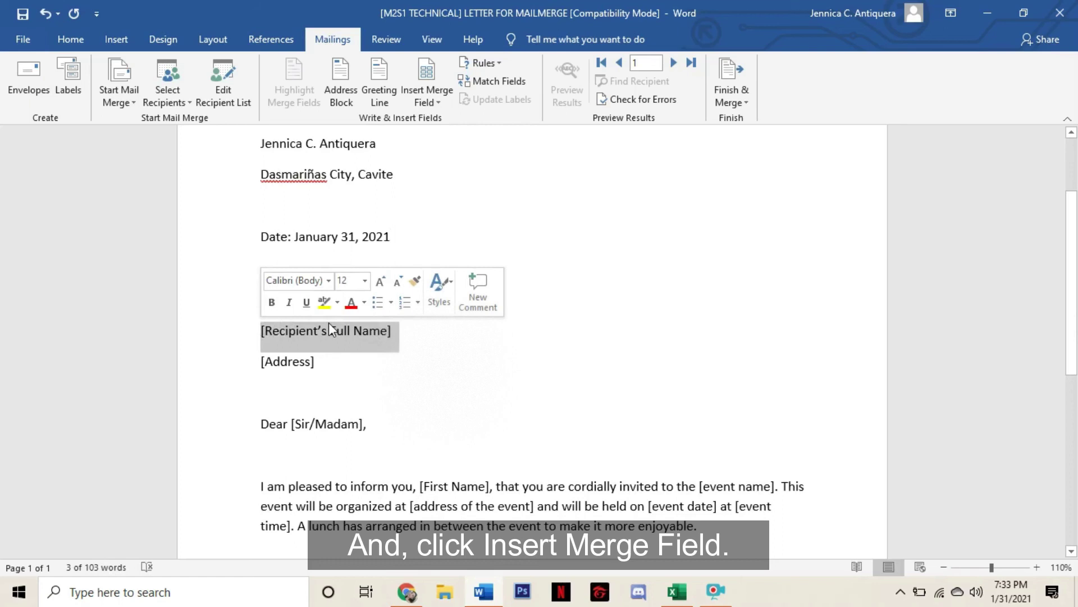
Replace the recipient name with «F5», [Address] on its own line with «F6», and [Sir/Madam] with «F1»
{"action": "left_click", "coordinate": [426, 103]}
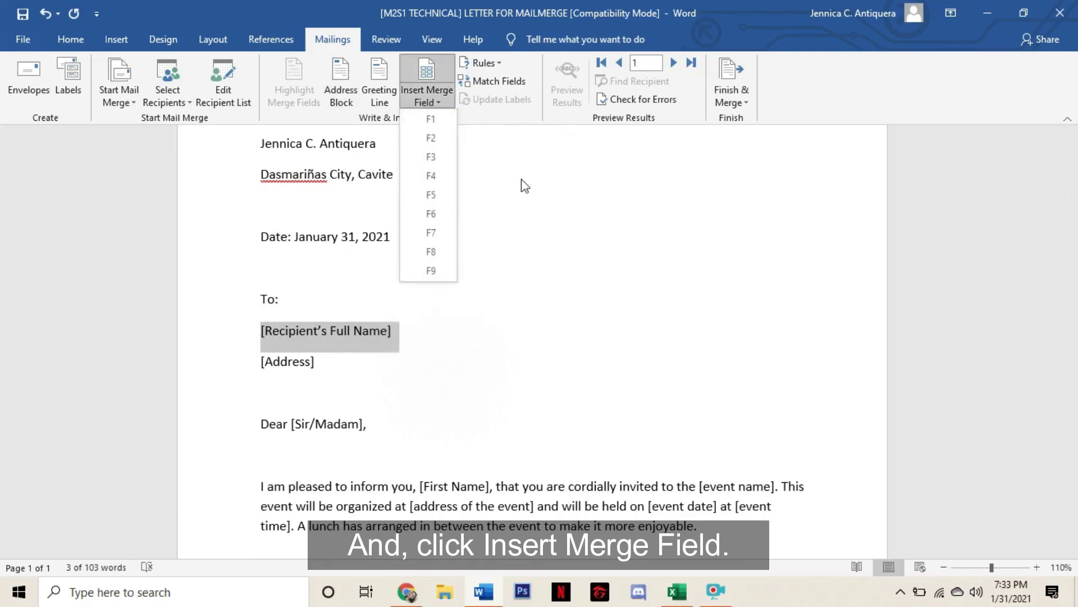
{"action": "left_click", "coordinate": [431, 195]}
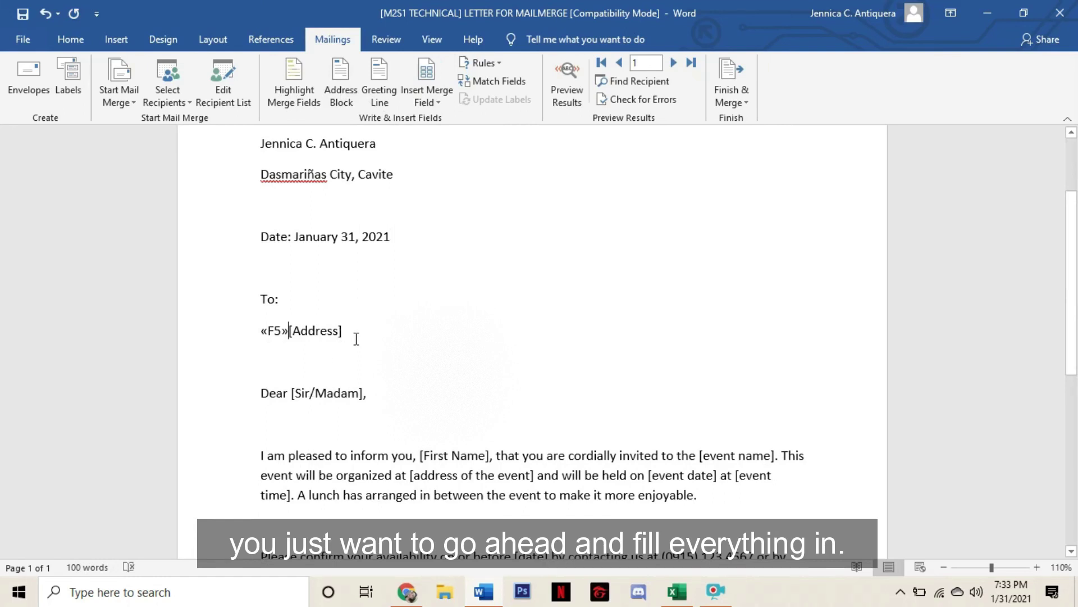
{"action": "key", "text": "Return"}
{"action": "left_click", "coordinate": [229, 360]}
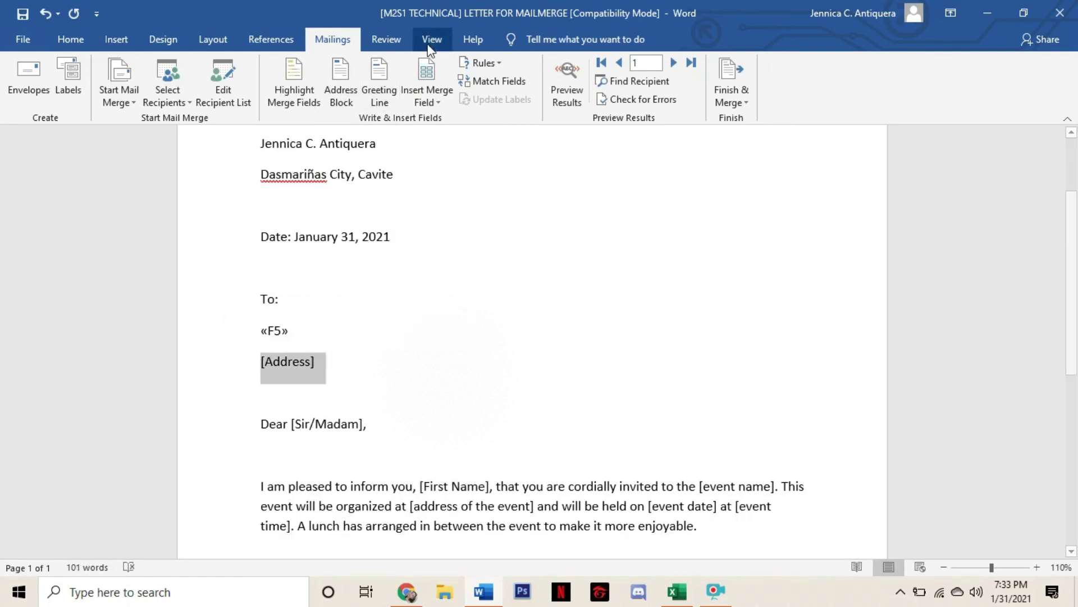
{"action": "left_click", "coordinate": [432, 102]}
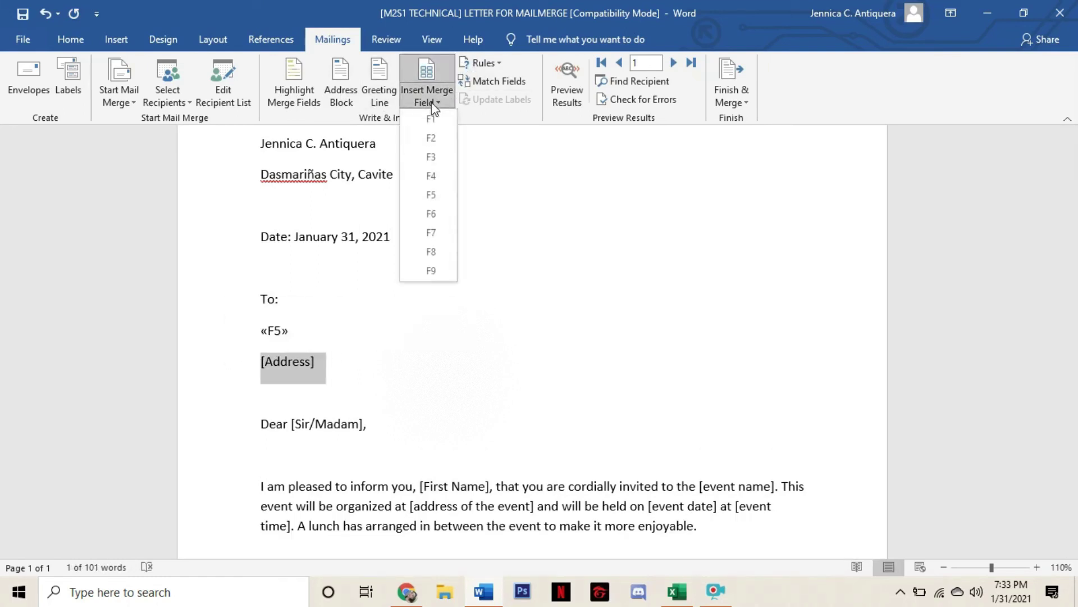
{"action": "left_click", "coordinate": [437, 214]}
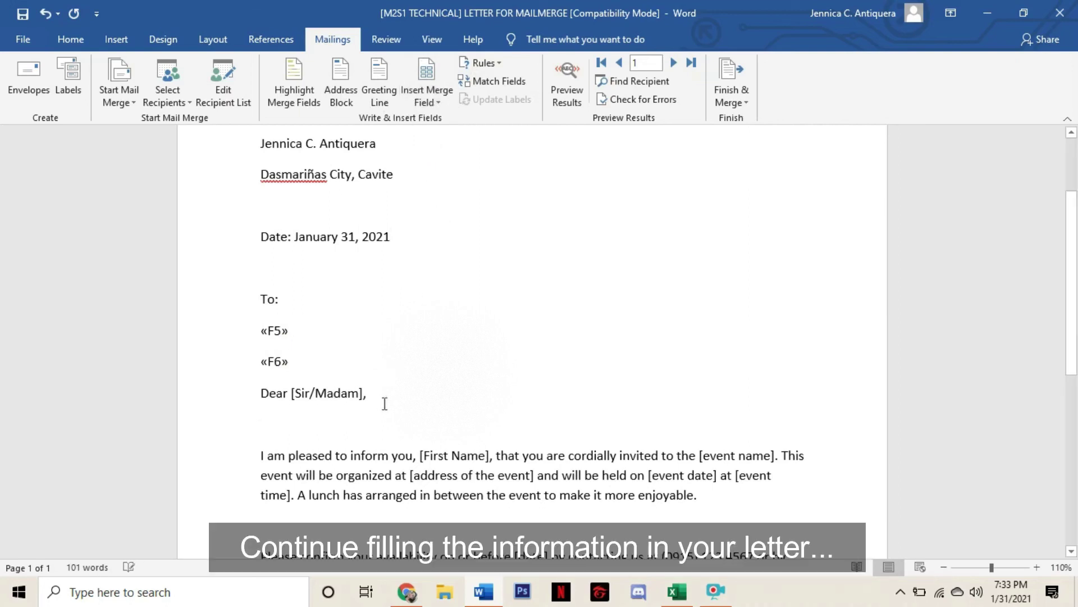
{"action": "left_click", "coordinate": [362, 395]}
{"action": "left_click", "coordinate": [354, 397]}
{"action": "left_click", "coordinate": [427, 100]}
{"action": "left_click", "coordinate": [438, 118]}
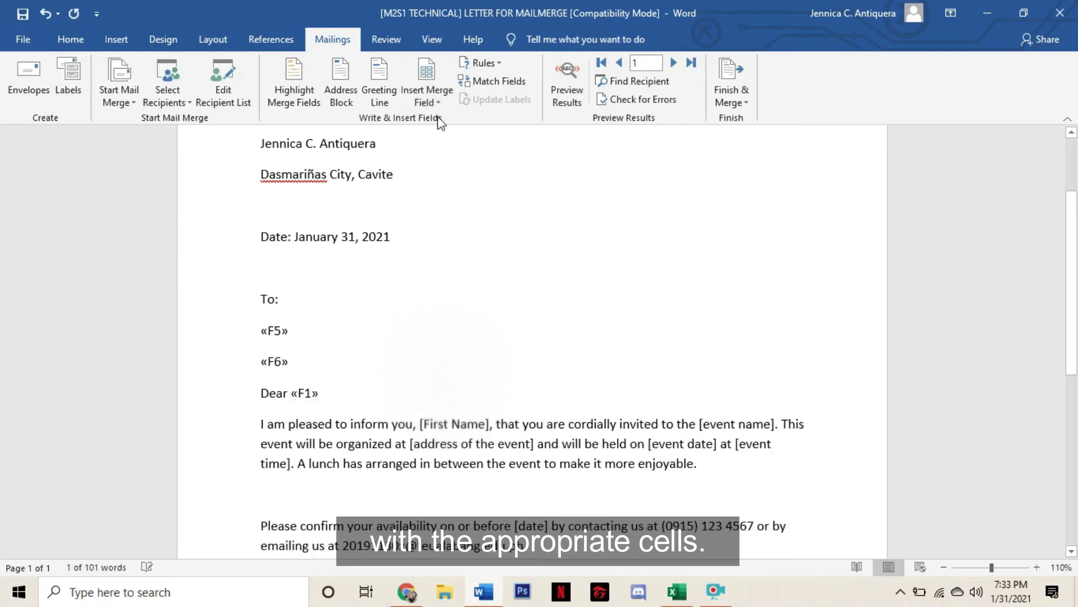
Check the recipient list's columns, then replace [First Name] with merge field «F3»
{"action": "scroll", "coordinate": [452, 458], "scroll_direction": "down", "scroll_amount": 2}
{"action": "left_click", "coordinate": [223, 90]}
{"action": "left_click_drag", "start_coordinate": [419, 299], "coordinate": [494, 304]}
{"action": "left_click", "coordinate": [762, 107]}
{"action": "left_click", "coordinate": [441, 102]}
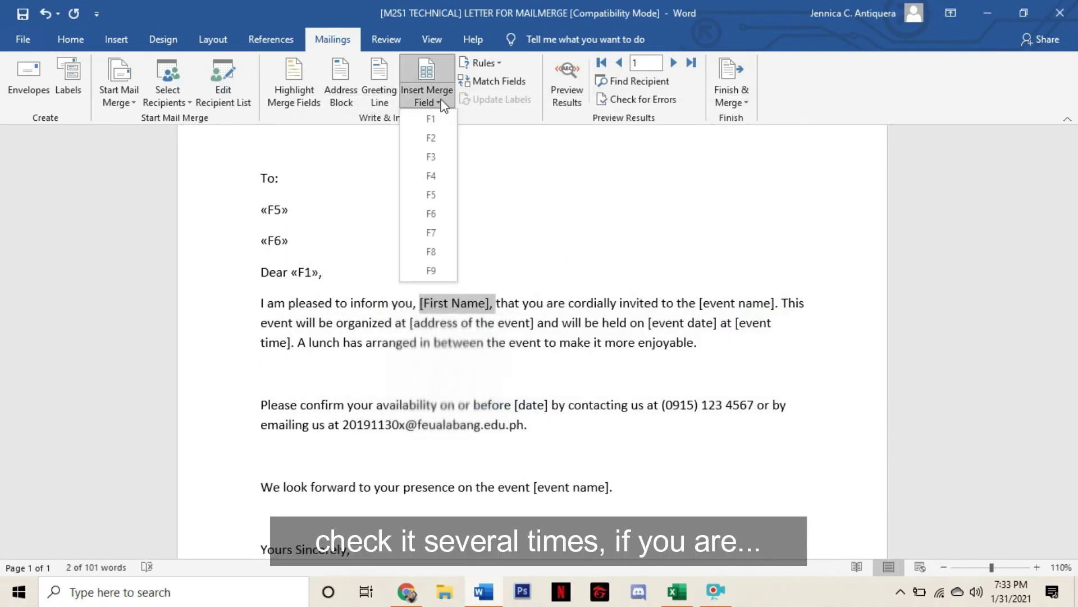
{"action": "left_click", "coordinate": [430, 157]}
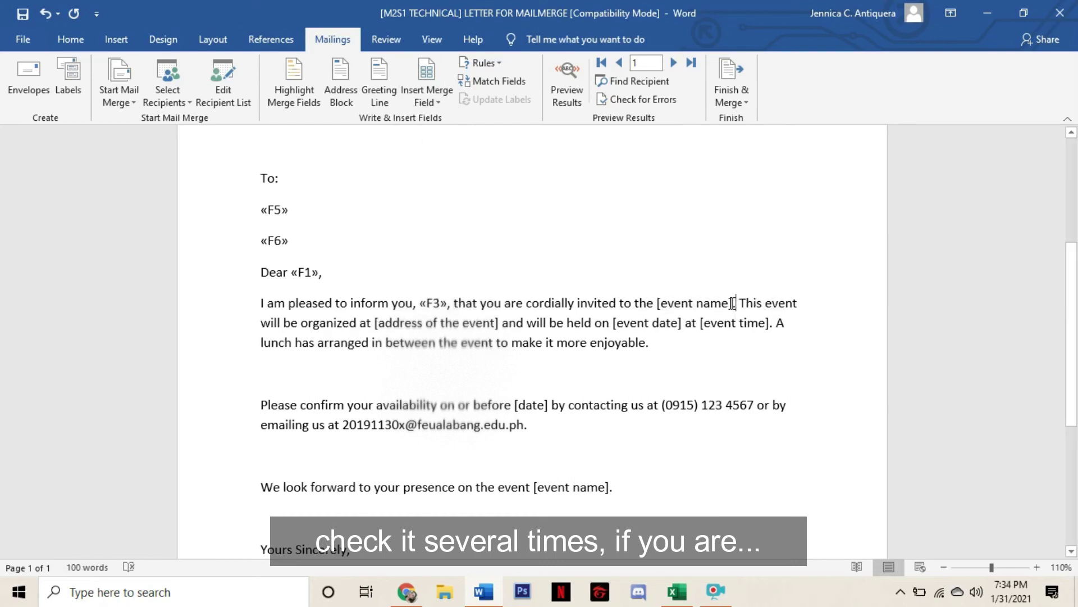
Replace event name, event address and event date with «F7», «F8», «F9», and set the time to 6:00 PM
{"action": "left_click_drag", "start_coordinate": [656, 303], "coordinate": [739, 304]}
{"action": "left_click", "coordinate": [440, 102]}
{"action": "left_click", "coordinate": [431, 224]}
{"action": "left_click_drag", "start_coordinate": [335, 323], "coordinate": [459, 322]}
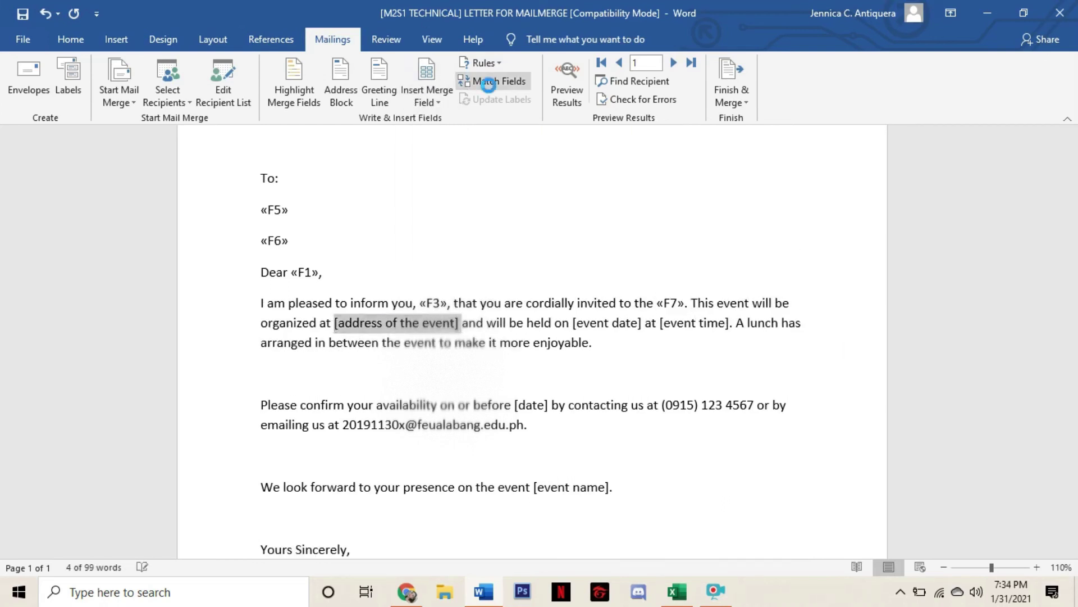
{"action": "left_click", "coordinate": [426, 103]}
{"action": "left_click", "coordinate": [431, 244]}
{"action": "left_click_drag", "start_coordinate": [543, 323], "coordinate": [590, 325]}
{"action": "left_click", "coordinate": [427, 103]}
{"action": "left_click", "coordinate": [430, 262]}
{"action": "type", "text": "6:00 PM."}
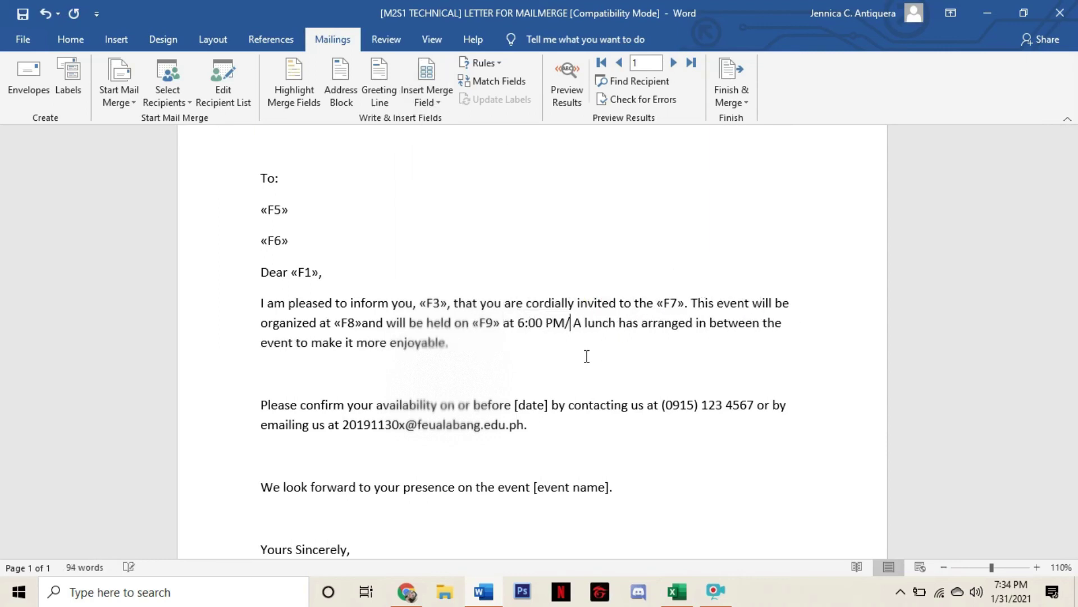
Replace the closing [event name] placeholder with merge field «F7»
{"action": "scroll", "coordinate": [584, 355], "scroll_direction": "down", "scroll_amount": 5}
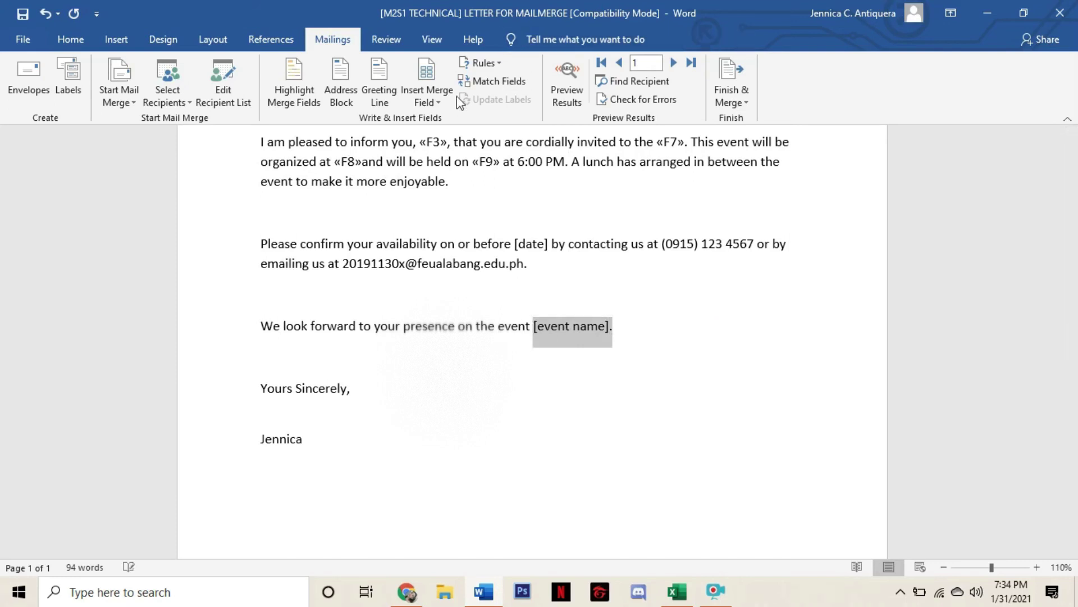
{"action": "left_click", "coordinate": [427, 102]}
{"action": "left_click", "coordinate": [494, 247]}
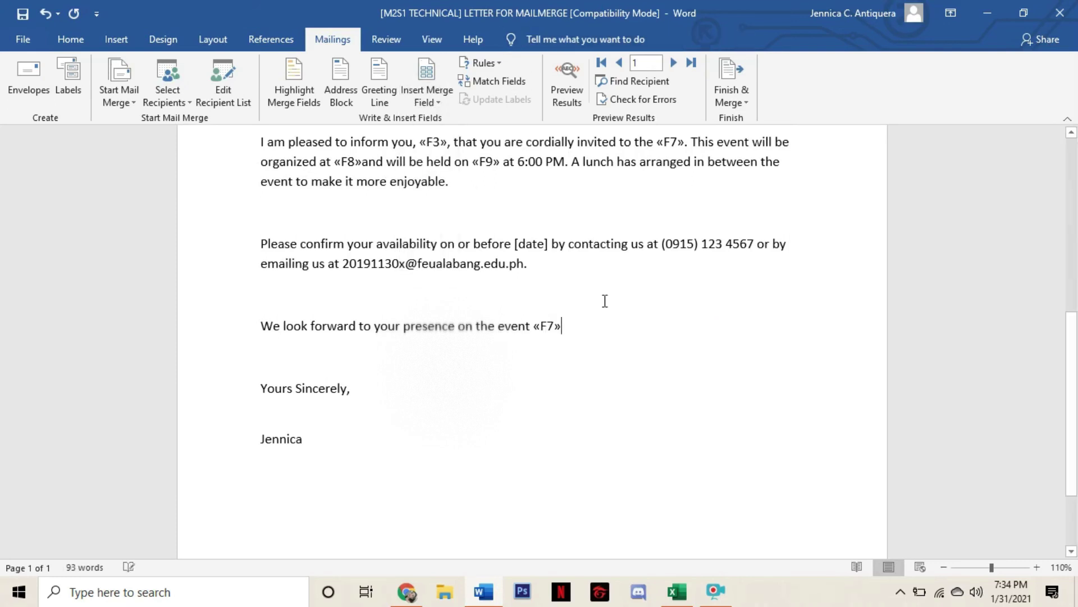
{"action": "scroll", "coordinate": [452, 387], "scroll_direction": "down", "scroll_amount": 4}
{"action": "scroll", "coordinate": [464, 378], "scroll_direction": "up", "scroll_amount": 14}
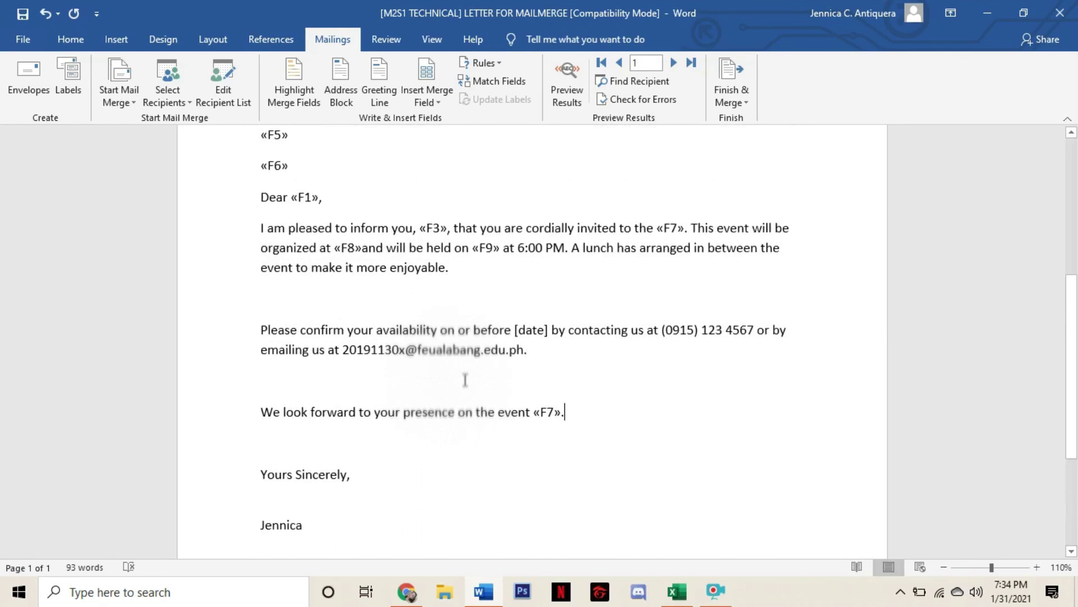
Turn on Preview Results and review the first recipients' personalised letters
{"action": "left_click", "coordinate": [573, 98]}
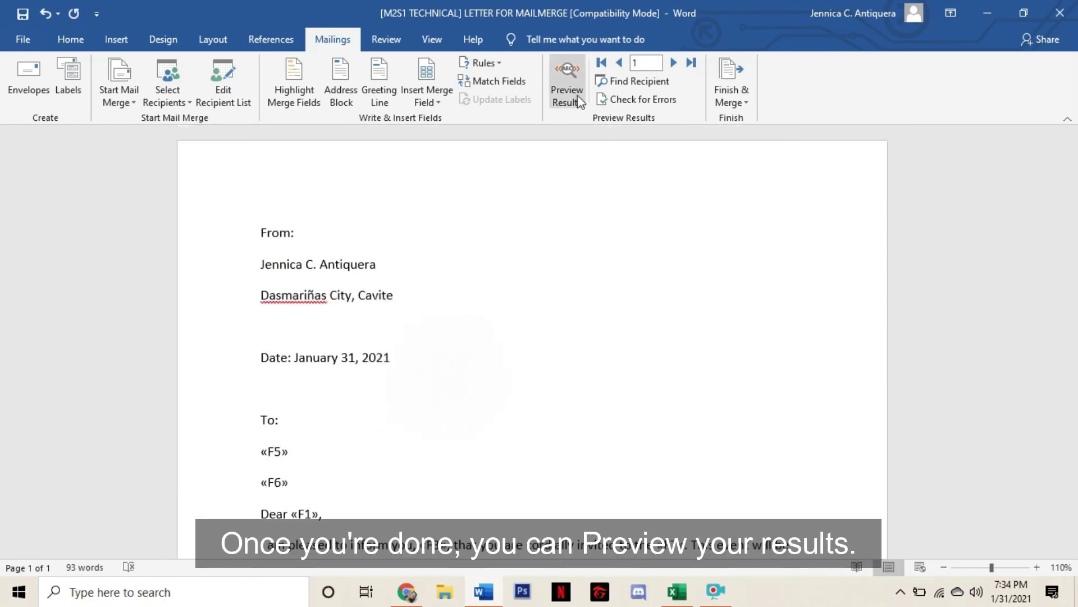
{"action": "left_click", "coordinate": [674, 62]}
{"action": "left_click", "coordinate": [673, 62]}
{"action": "scroll", "coordinate": [173, 448], "scroll_direction": "down", "scroll_amount": 3}
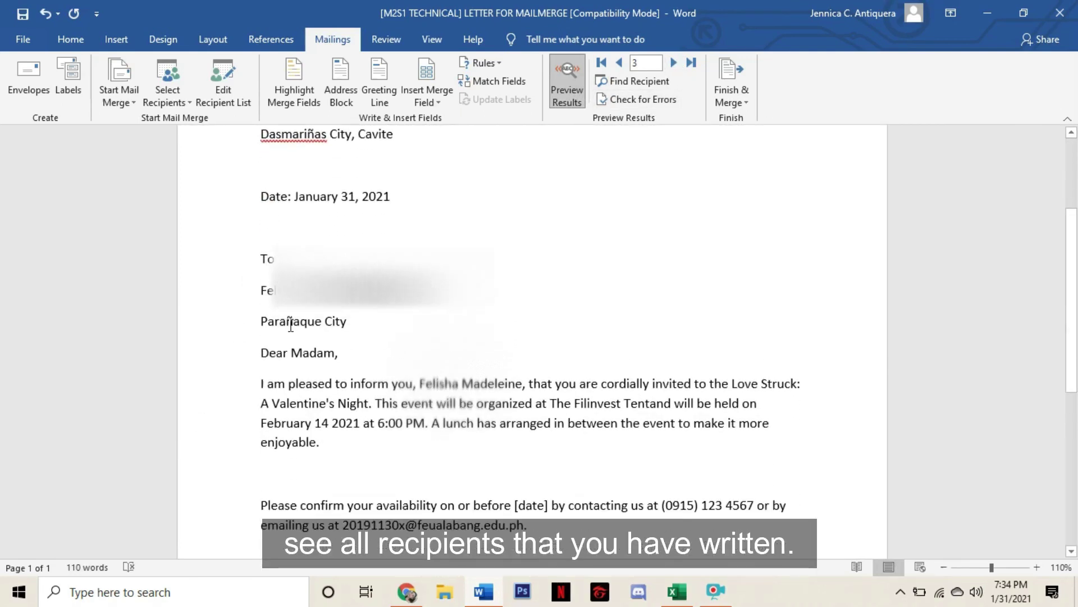
{"action": "scroll", "coordinate": [402, 337], "scroll_direction": "down", "scroll_amount": 5}
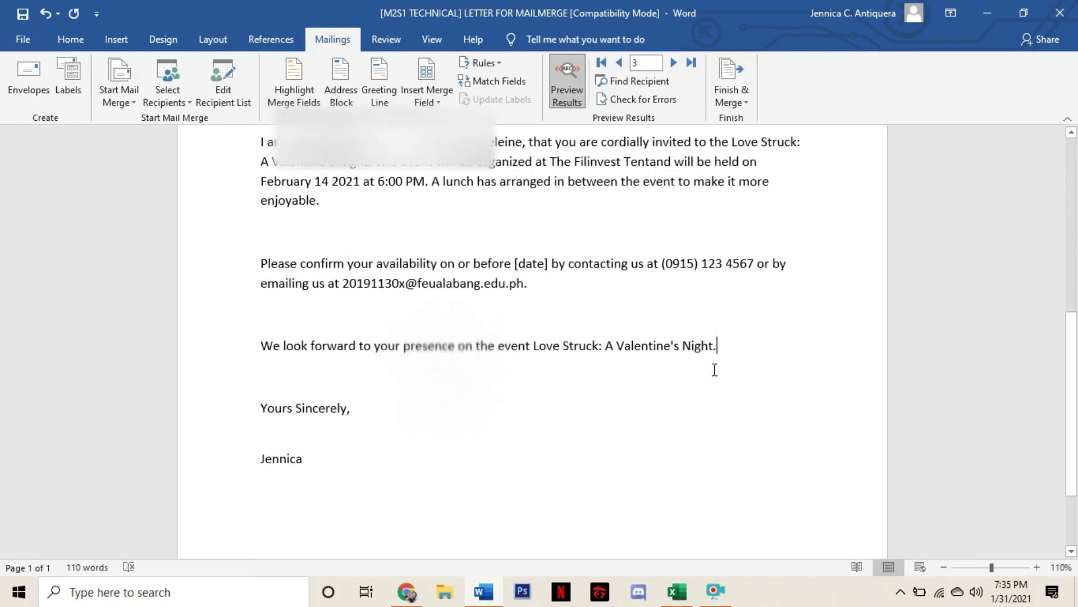
{"action": "scroll", "coordinate": [716, 356], "scroll_direction": "up", "scroll_amount": 2}
{"action": "scroll", "coordinate": [717, 370], "scroll_direction": "up", "scroll_amount": 2}
Step through the later recipients' letters until record 18 is shown
{"action": "left_click", "coordinate": [673, 62]}
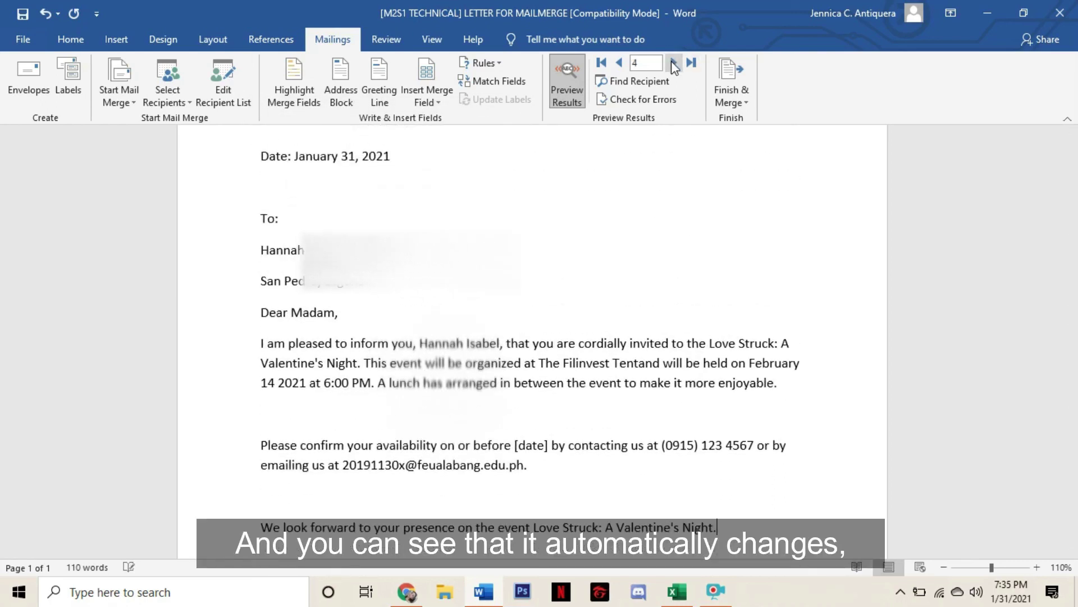
{"action": "left_click", "coordinate": [673, 62]}
{"action": "left_click", "coordinate": [674, 62]}
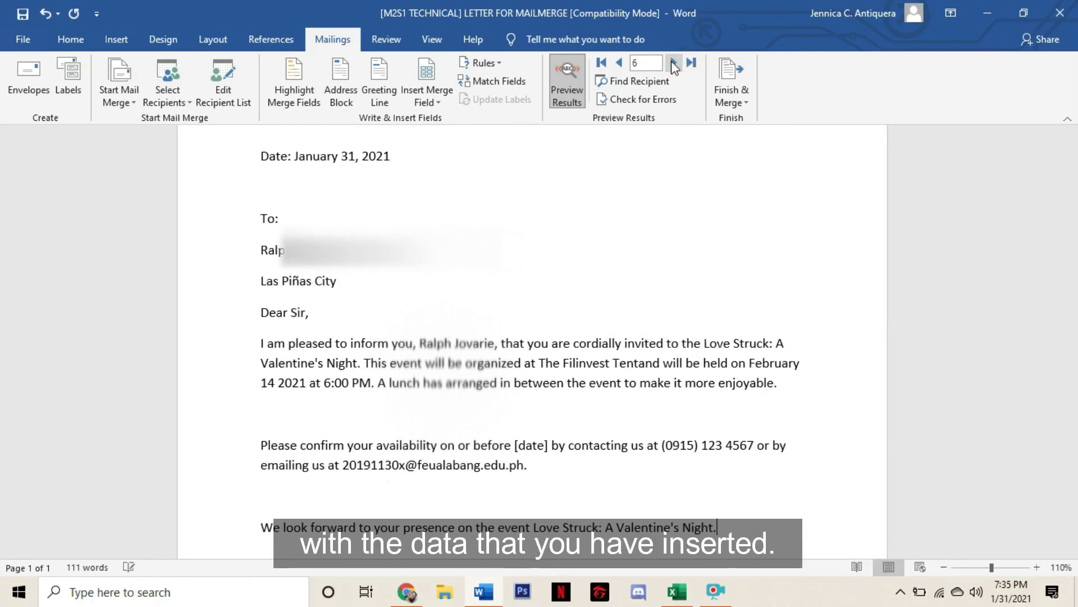
{"action": "left_click", "coordinate": [673, 63]}
{"action": "left_click", "coordinate": [673, 63]}
{"action": "left_click", "coordinate": [691, 62]}
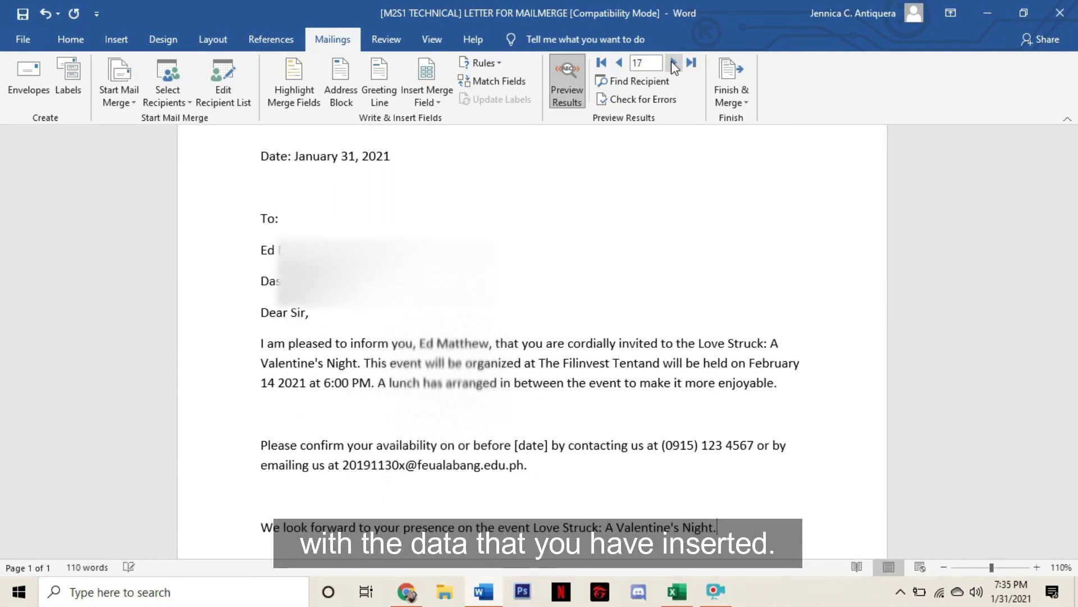
{"action": "scroll", "coordinate": [716, 298], "scroll_direction": "up", "scroll_amount": 5}
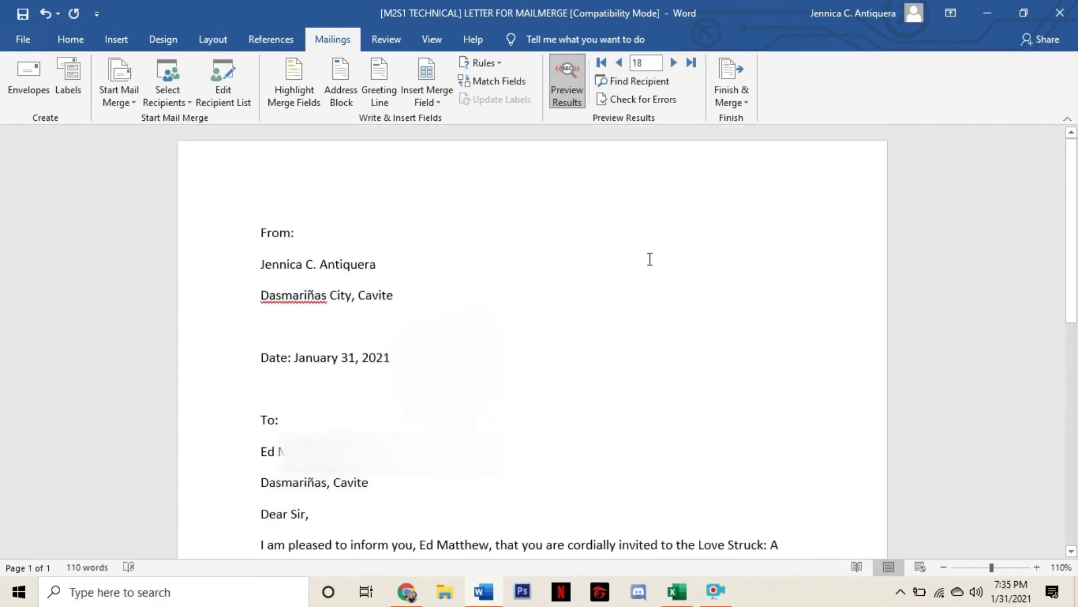
Minimize the Word window to reveal the Windows desktop
{"action": "left_click", "coordinate": [987, 13]}
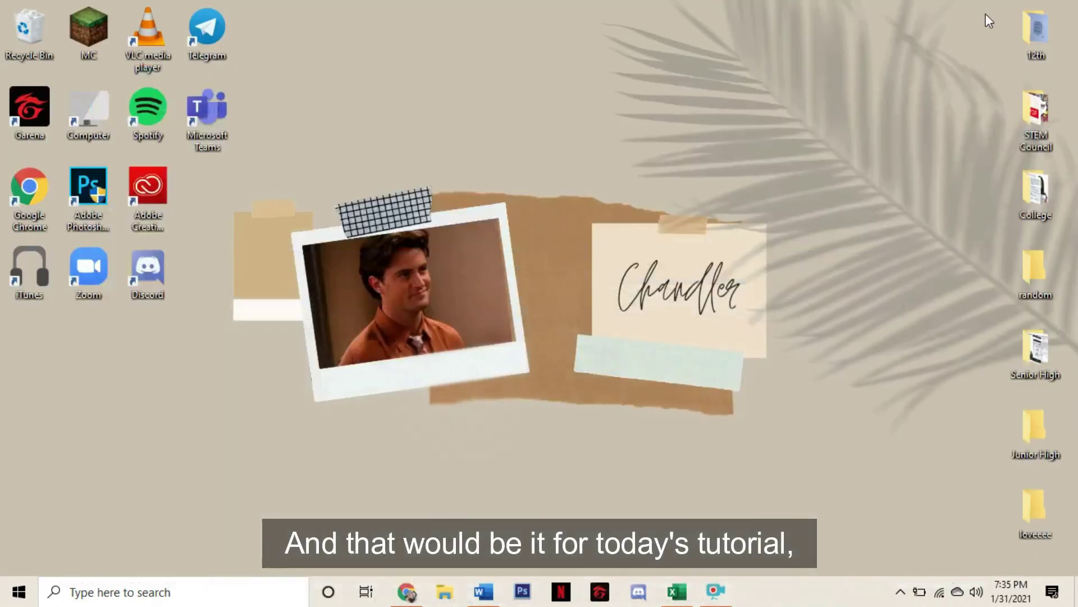